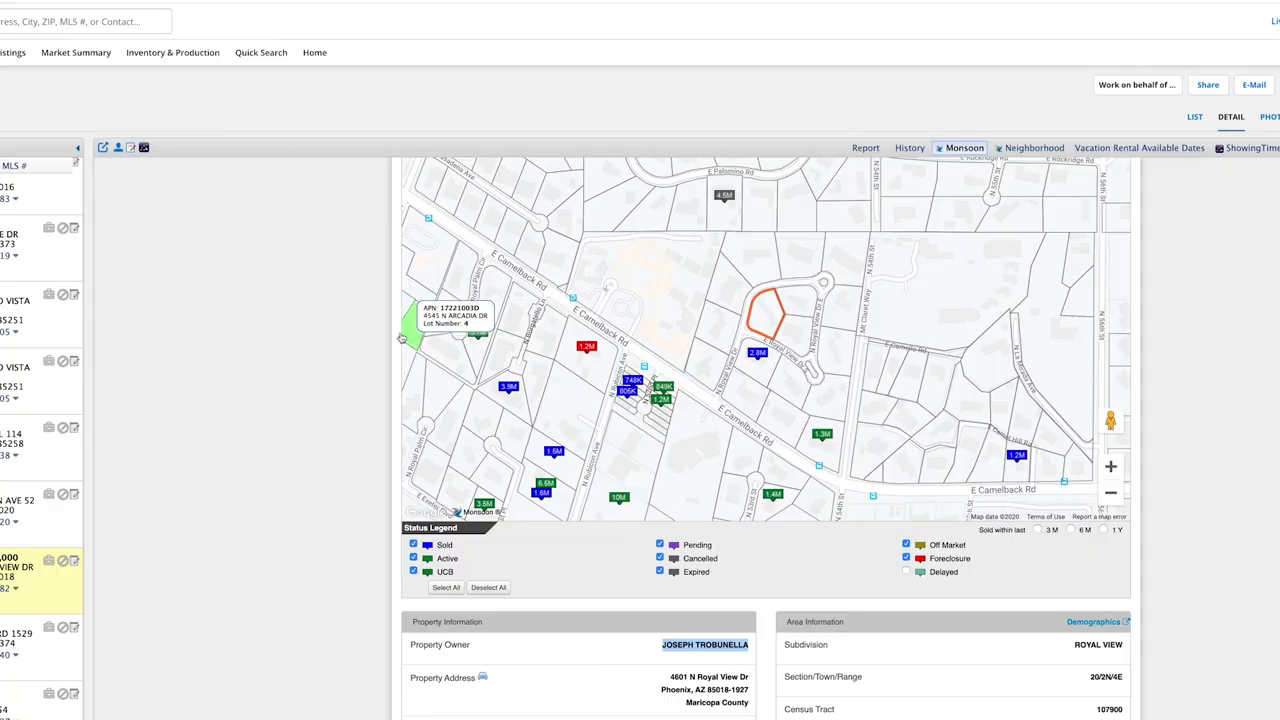
pyautogui.click(862, 147)
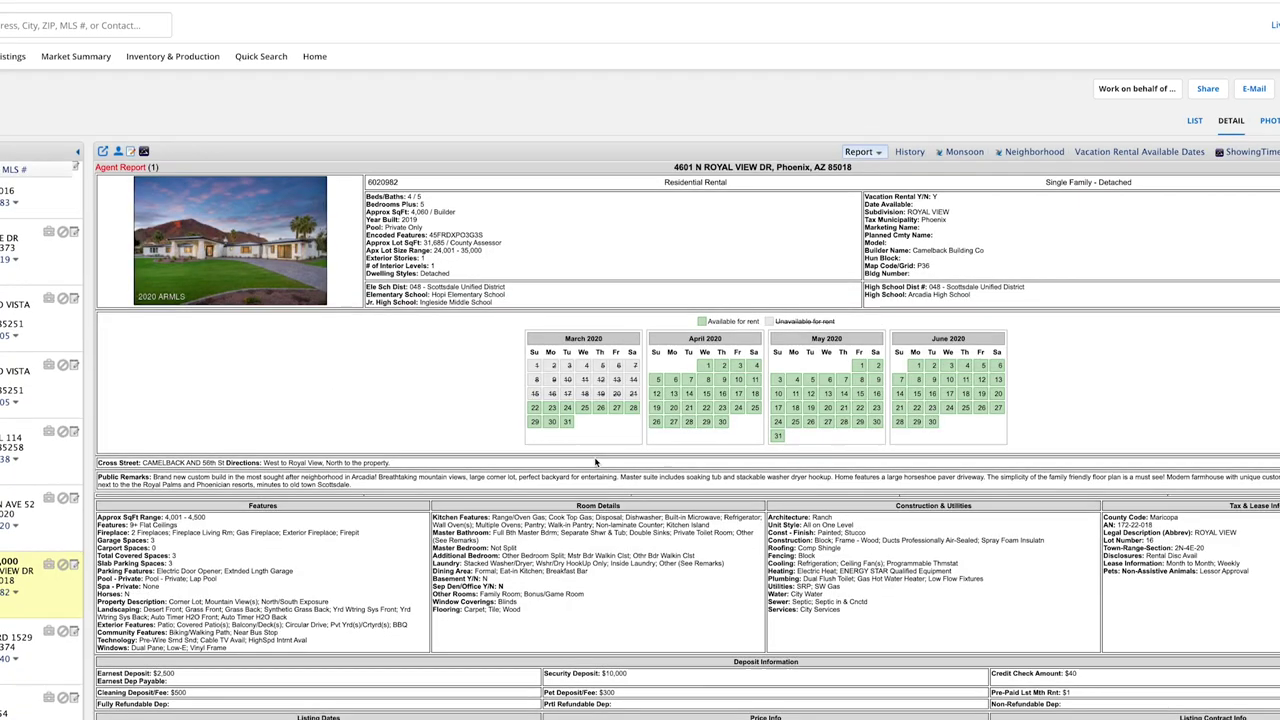
pyautogui.scroll(-2, 634, 482)
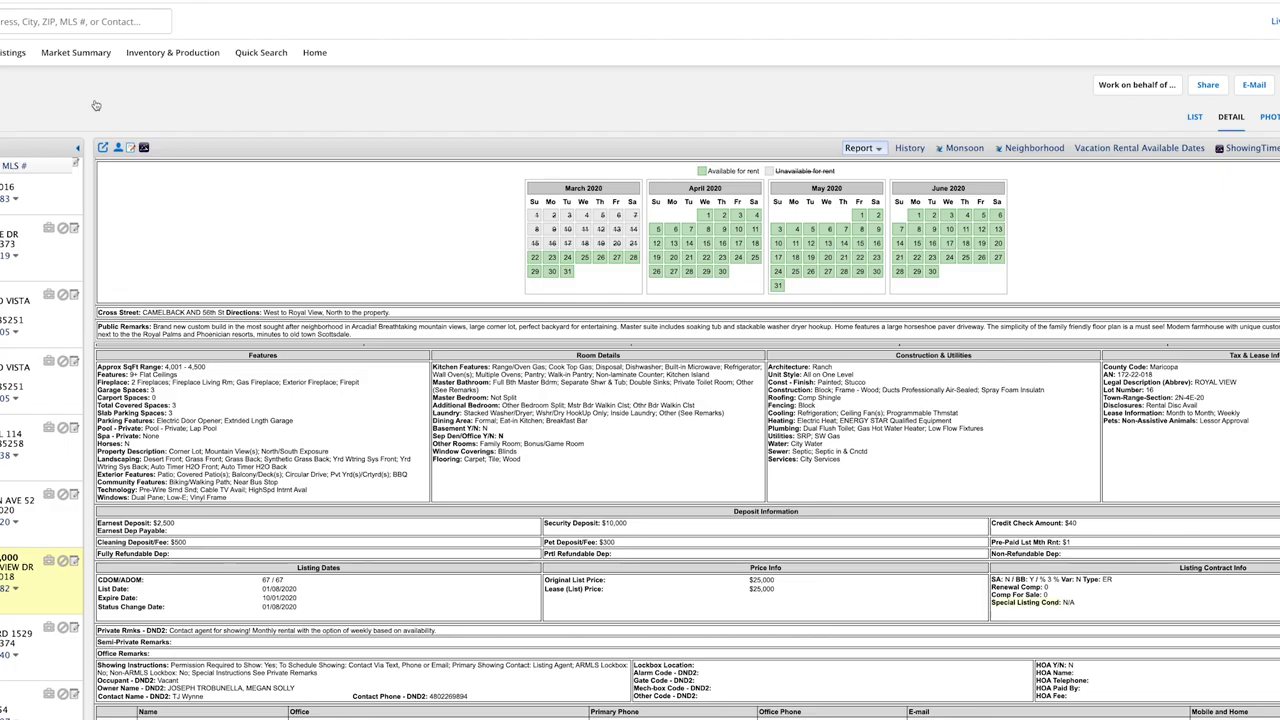
pyautogui.scroll(5, 765, 300)
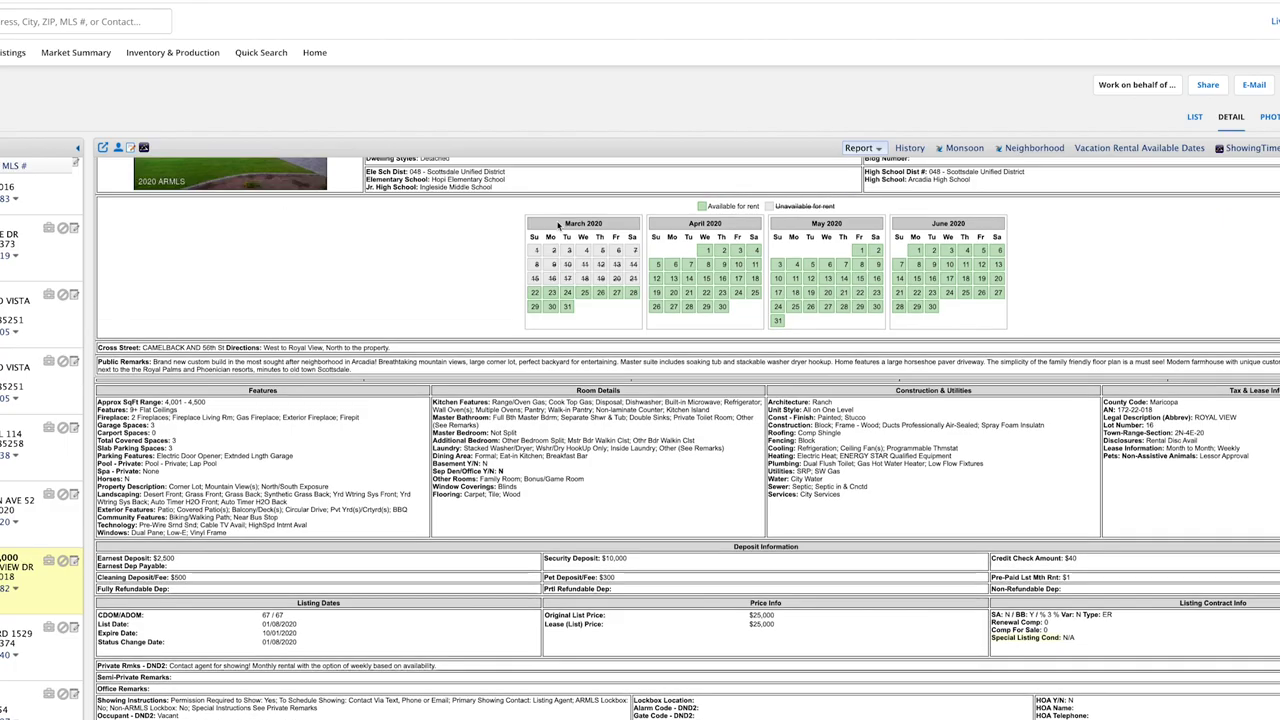
pyautogui.moveTo(674, 163); pyautogui.dragTo(852, 166)
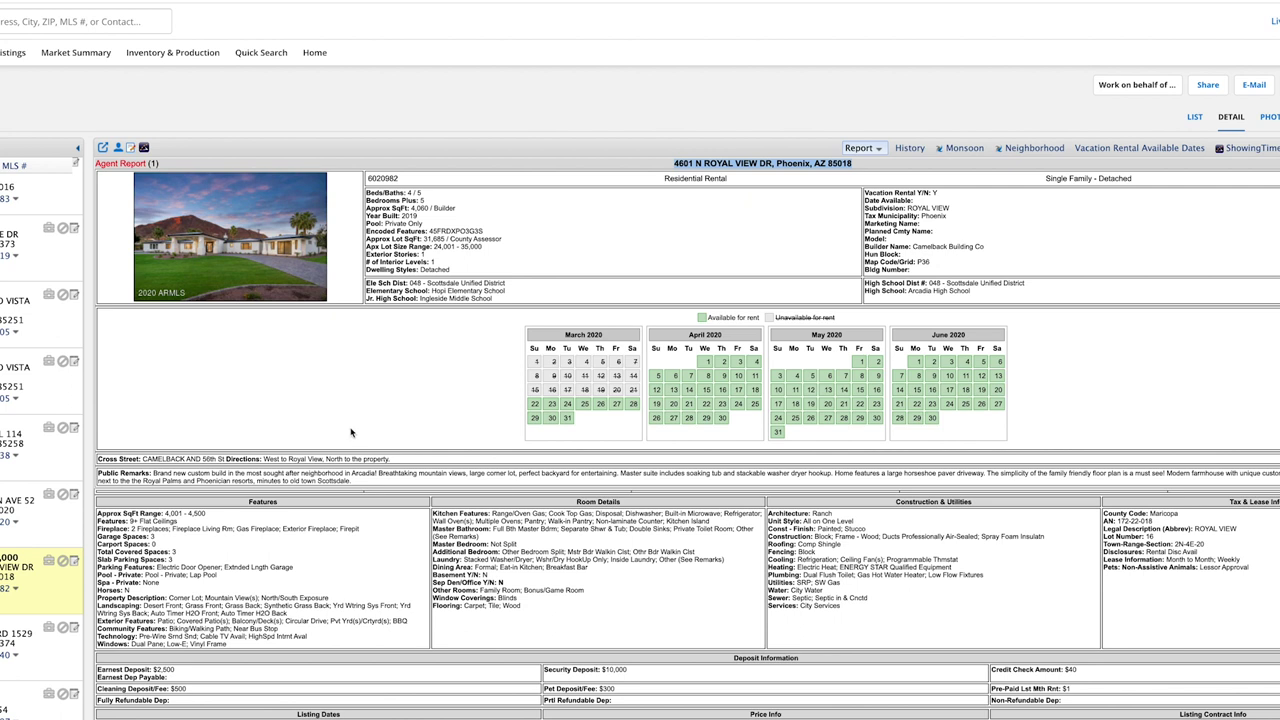
pyautogui.scroll(-3, 460, 440)
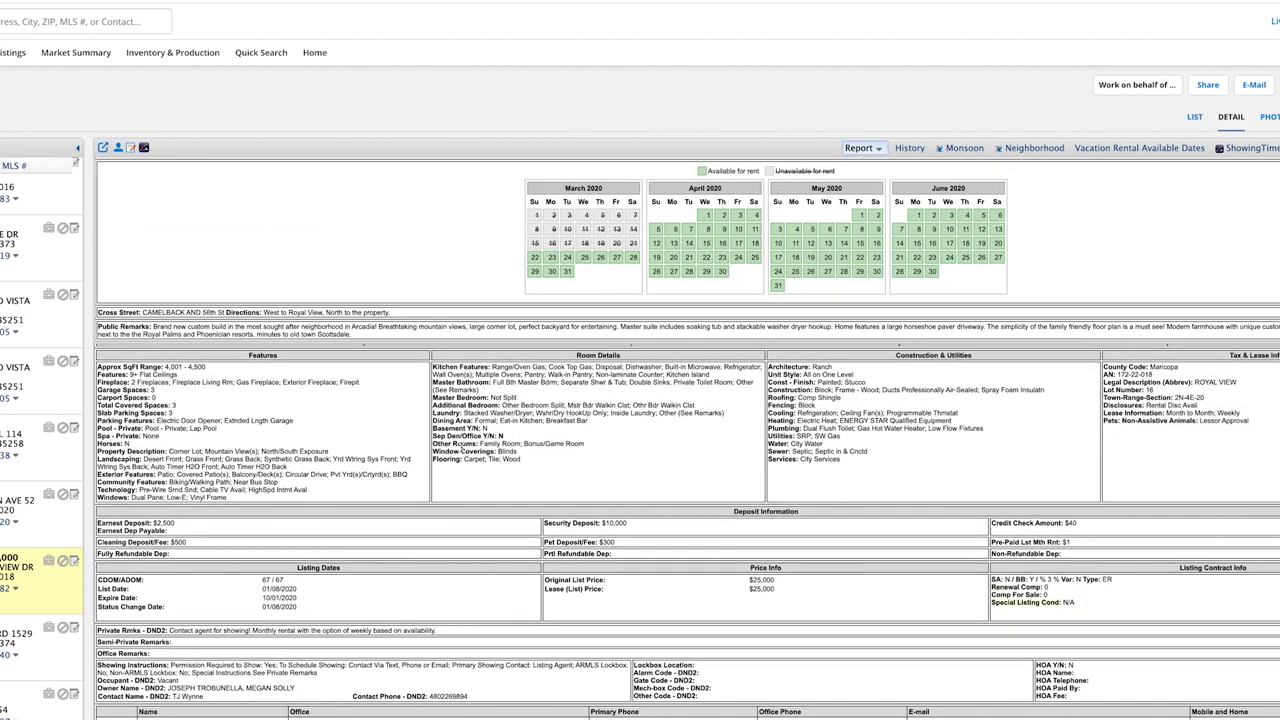
pyautogui.moveTo(462, 413); pyautogui.dragTo(720, 413)
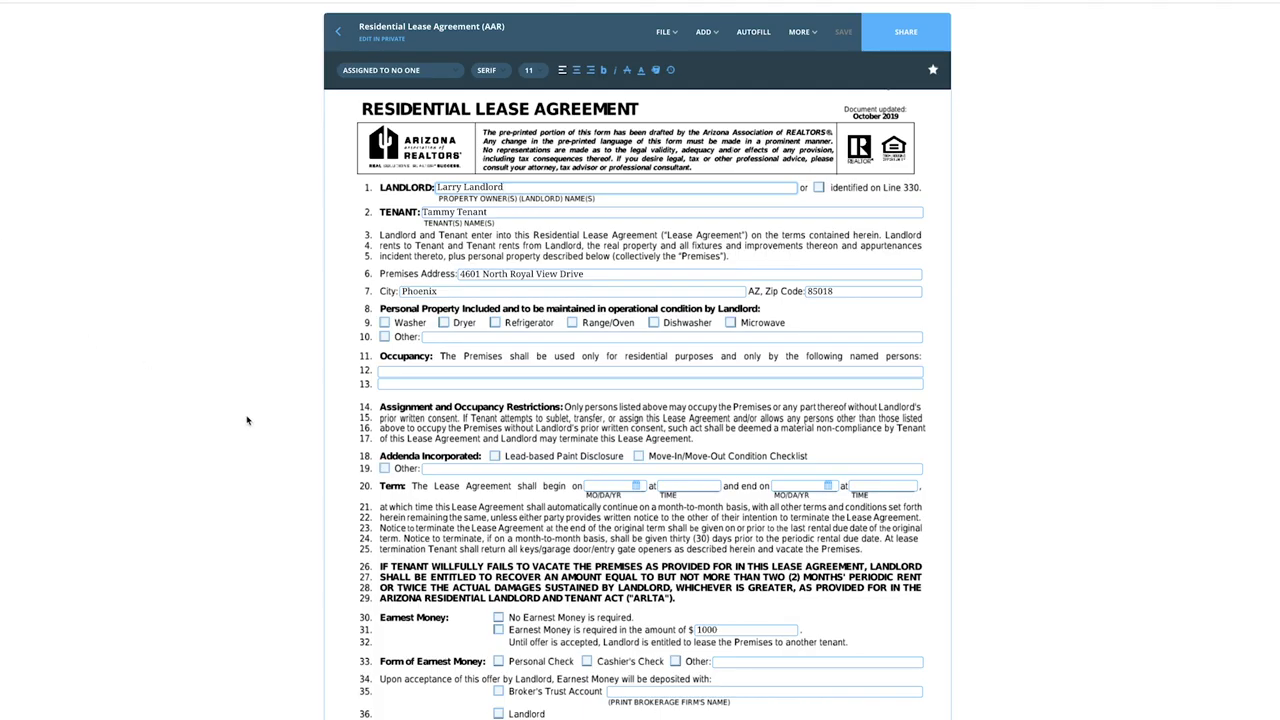
# Check Refrigerator, Range/Oven, Dishwasher, Microwave and Other as included personal property
pyautogui.click(495, 323)
pyautogui.click(573, 324)
pyautogui.click(654, 324)
pyautogui.click(730, 324)
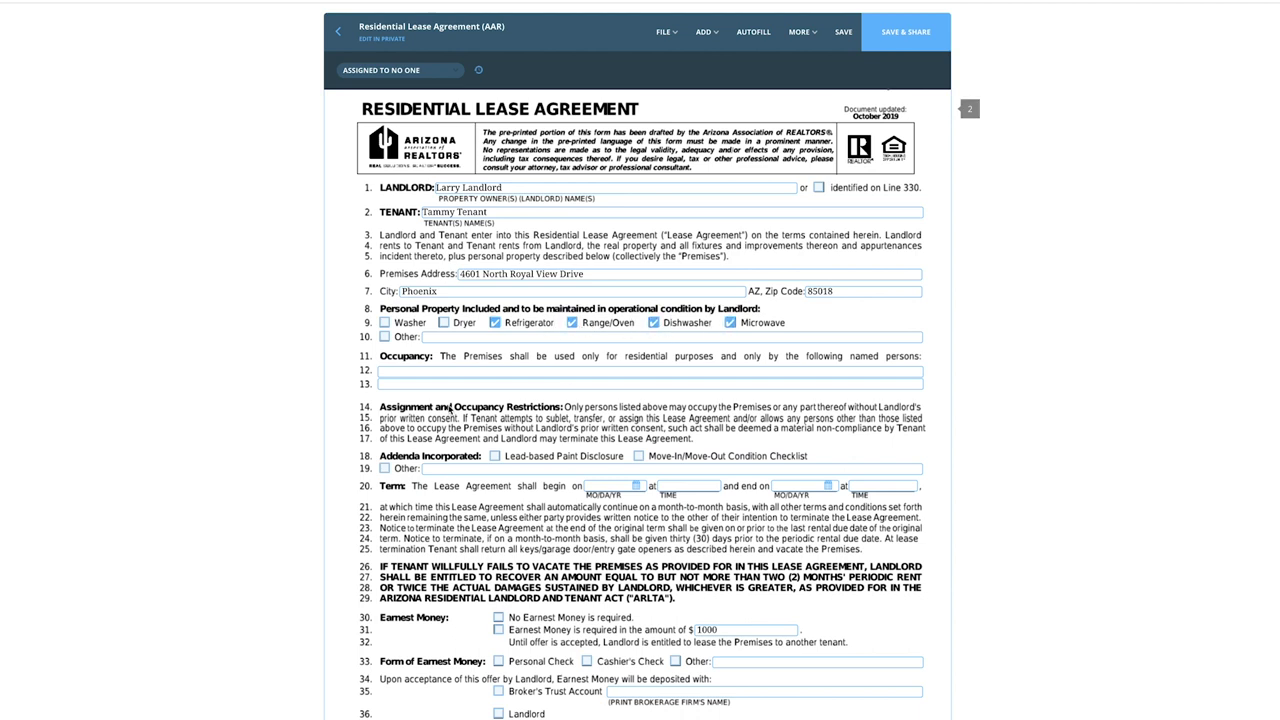
pyautogui.click(384, 337)
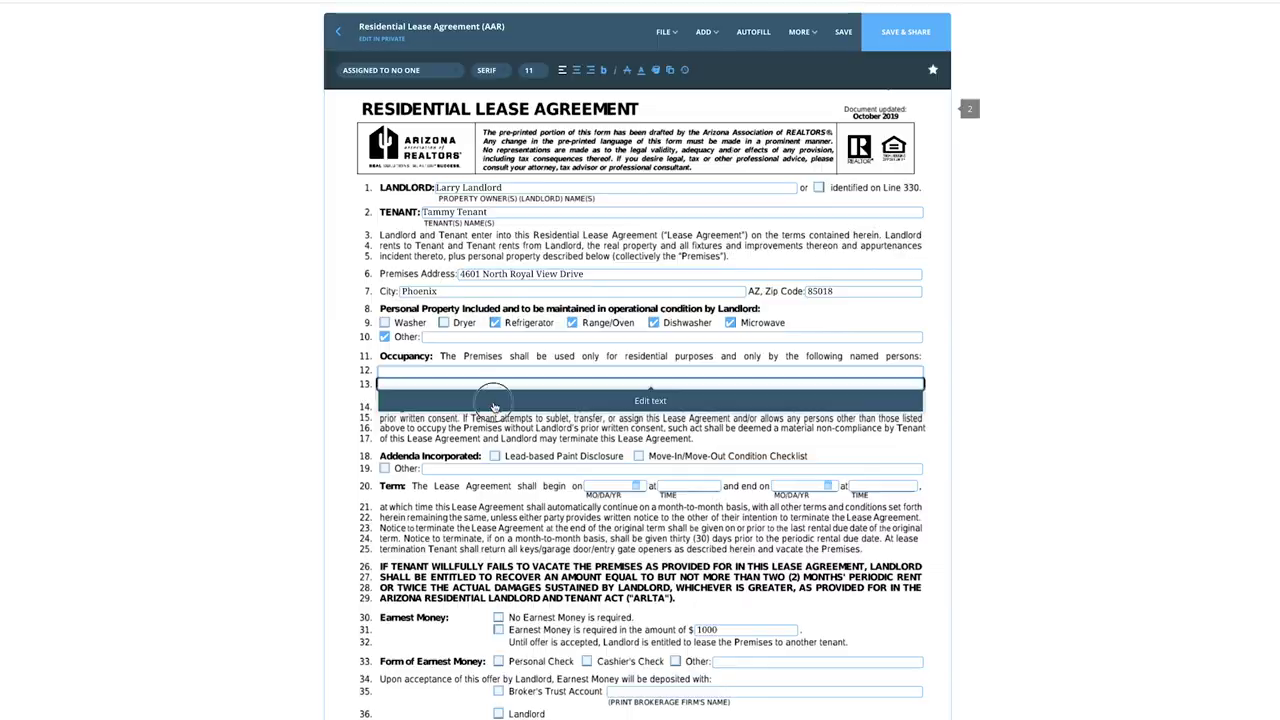
# Enter the tenant and her children as the permitted occupants on line 12 and save
pyautogui.click(399, 395)
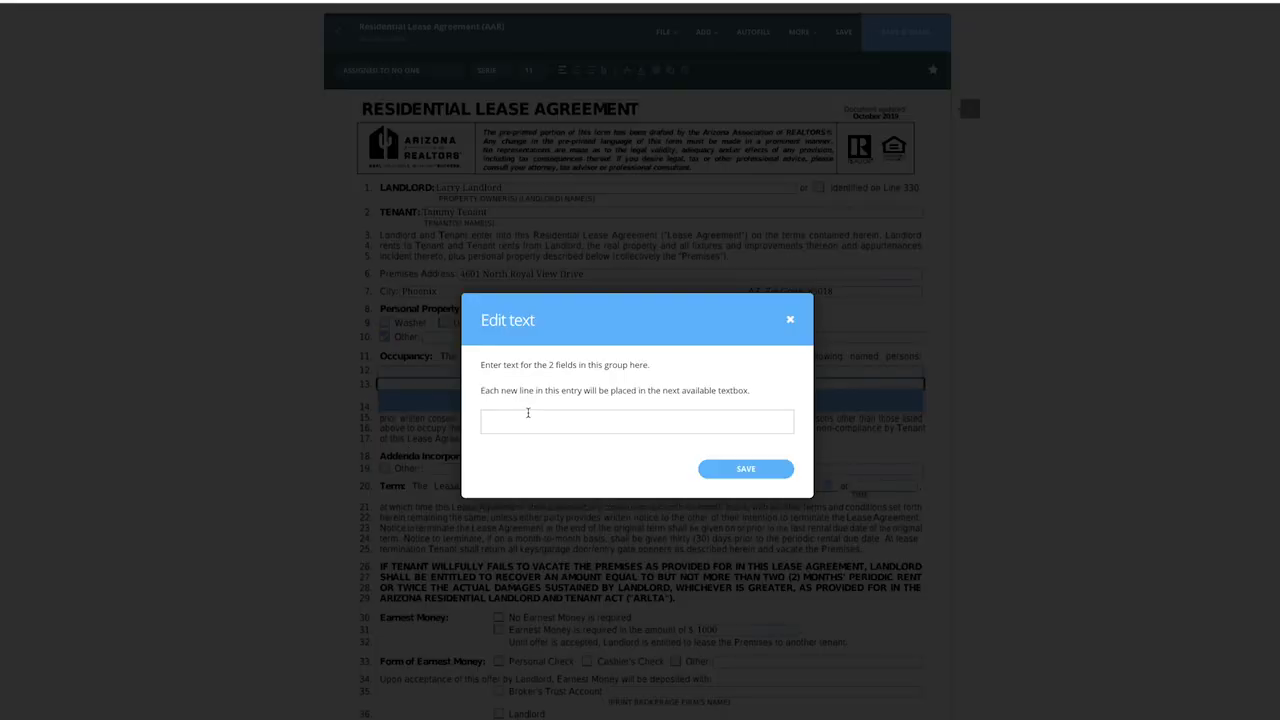
pyautogui.press('BackSpace')
pyautogui.press('BackSpace')
pyautogui.click(789, 469)
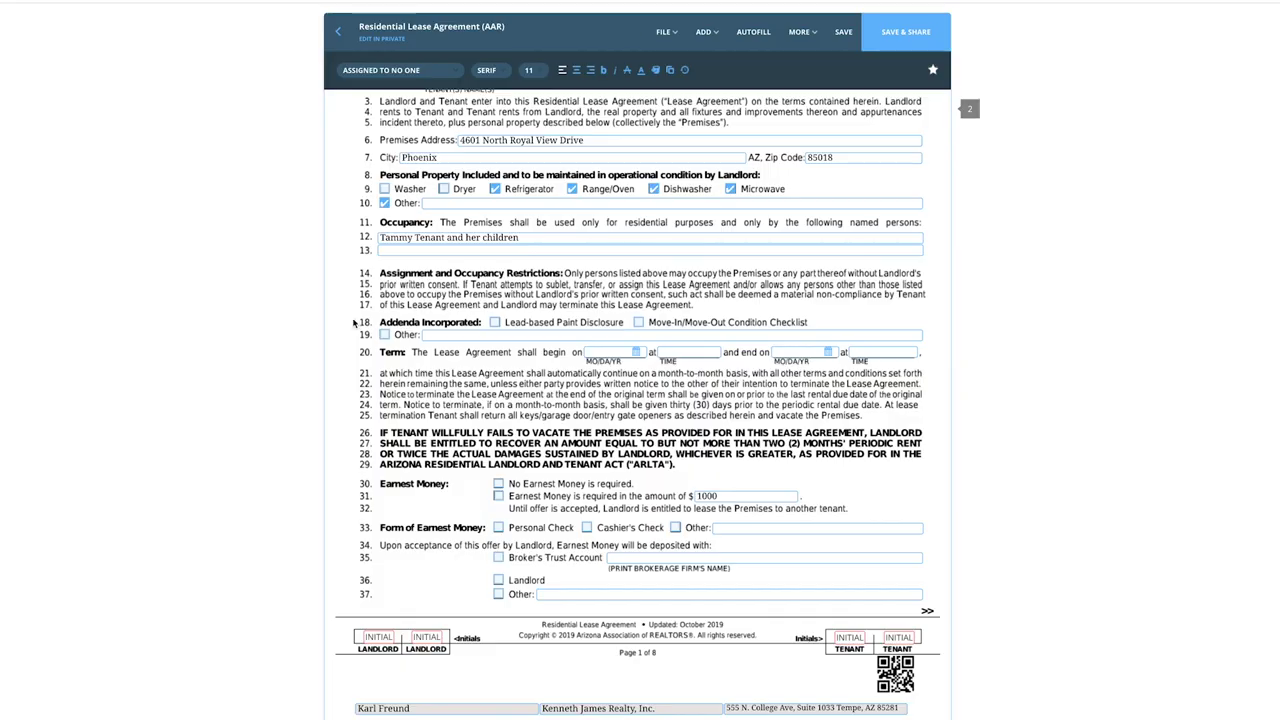
pyautogui.scroll(-1, 323, 363)
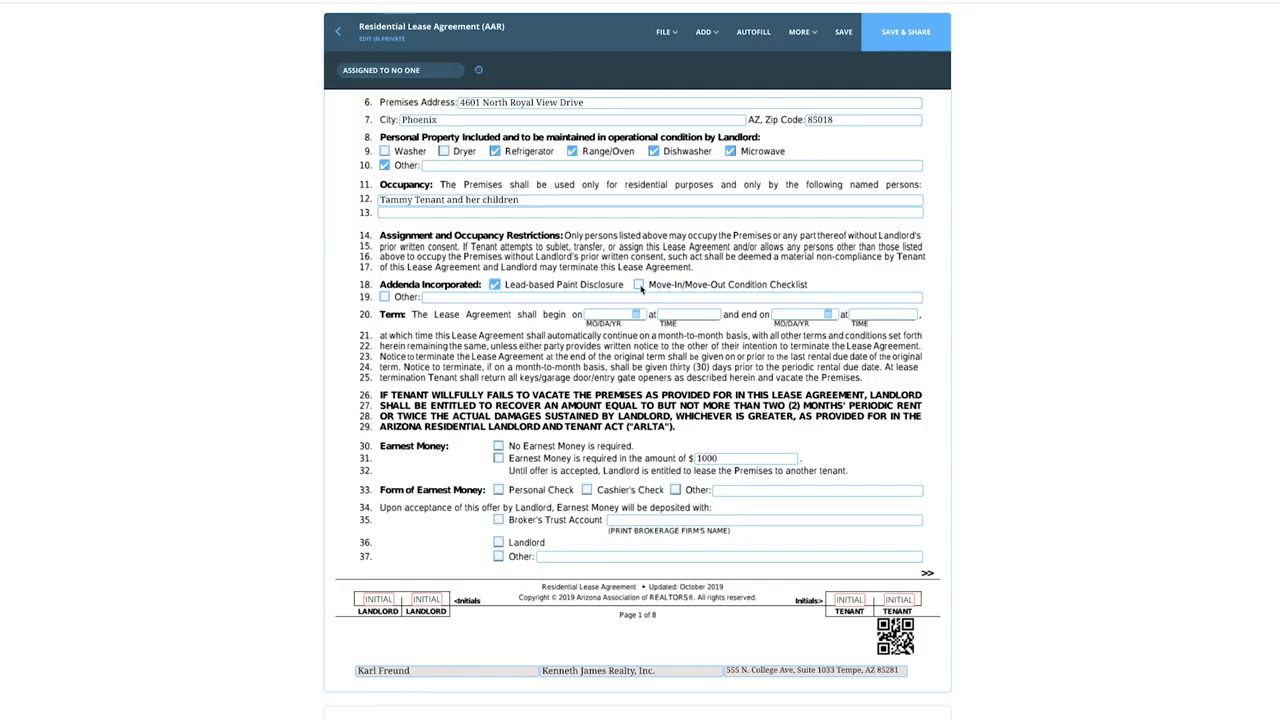
# Check the Move-In/Move-Out Condition Checklist as an incorporated addendum
pyautogui.click(639, 285)
# Set the lease start date to 03/28/2020
pyautogui.scroll(-1, 475, 321)
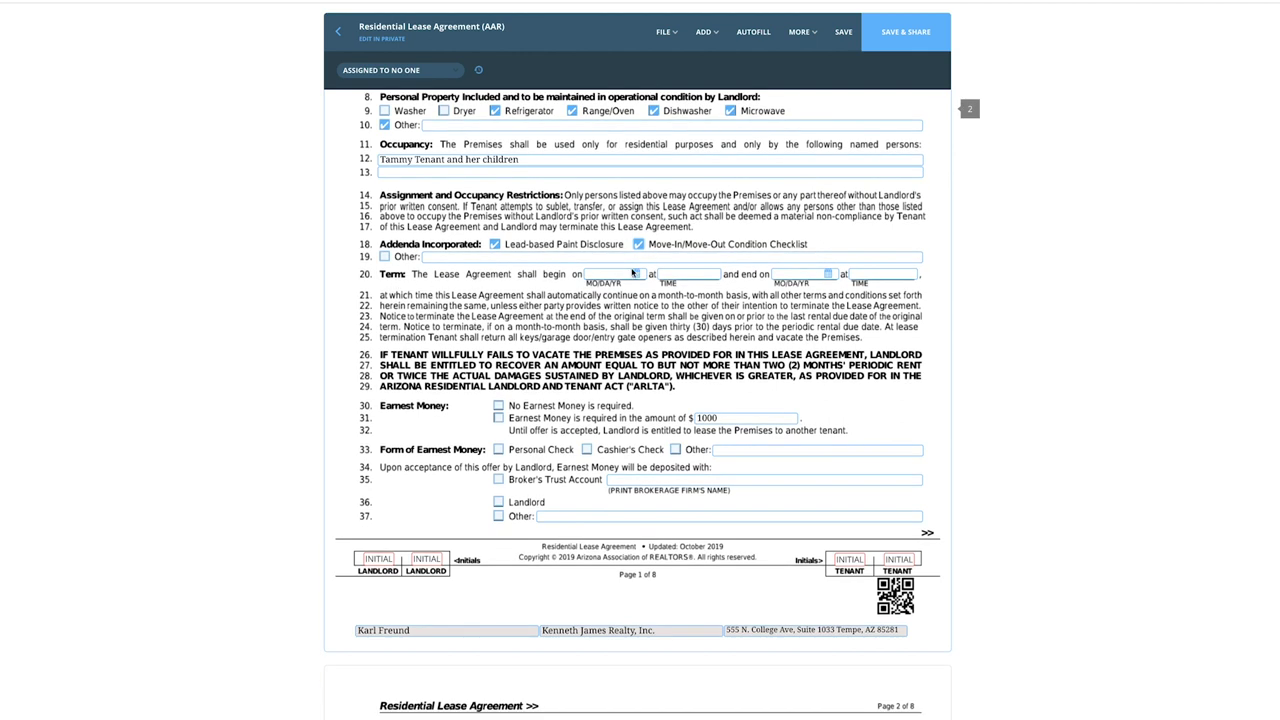
pyautogui.click(630, 273)
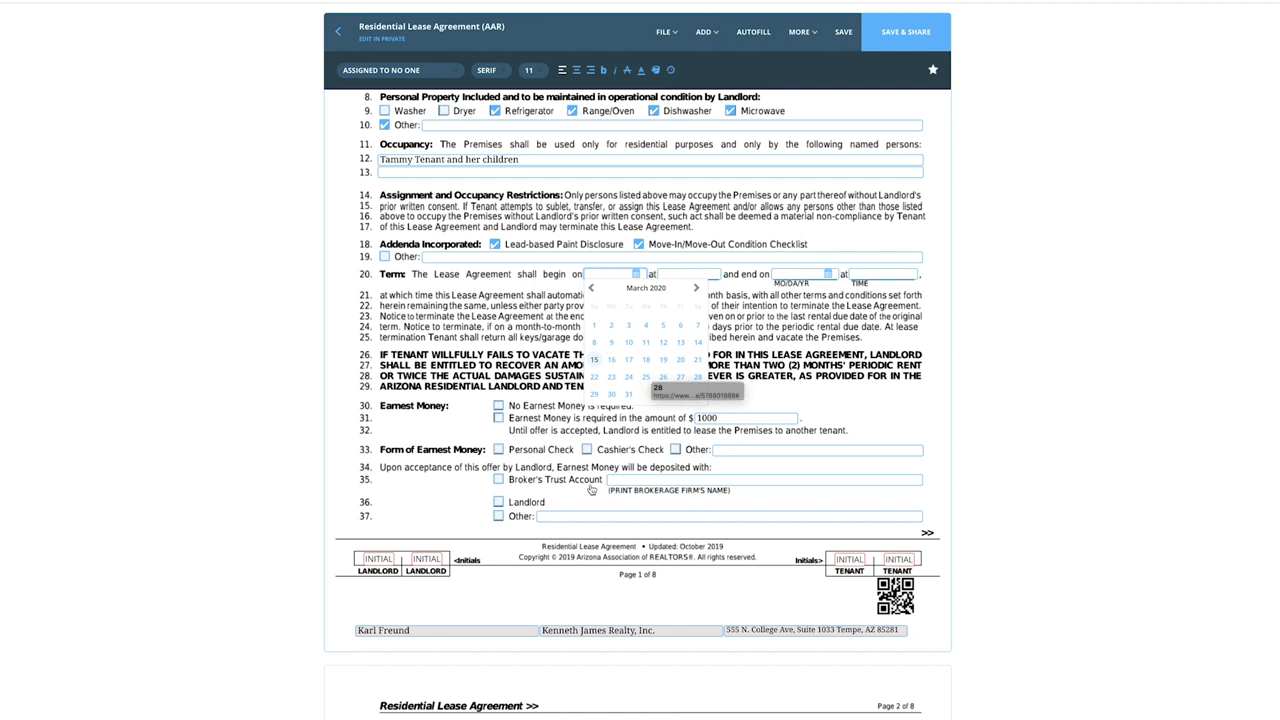
pyautogui.click(696, 378)
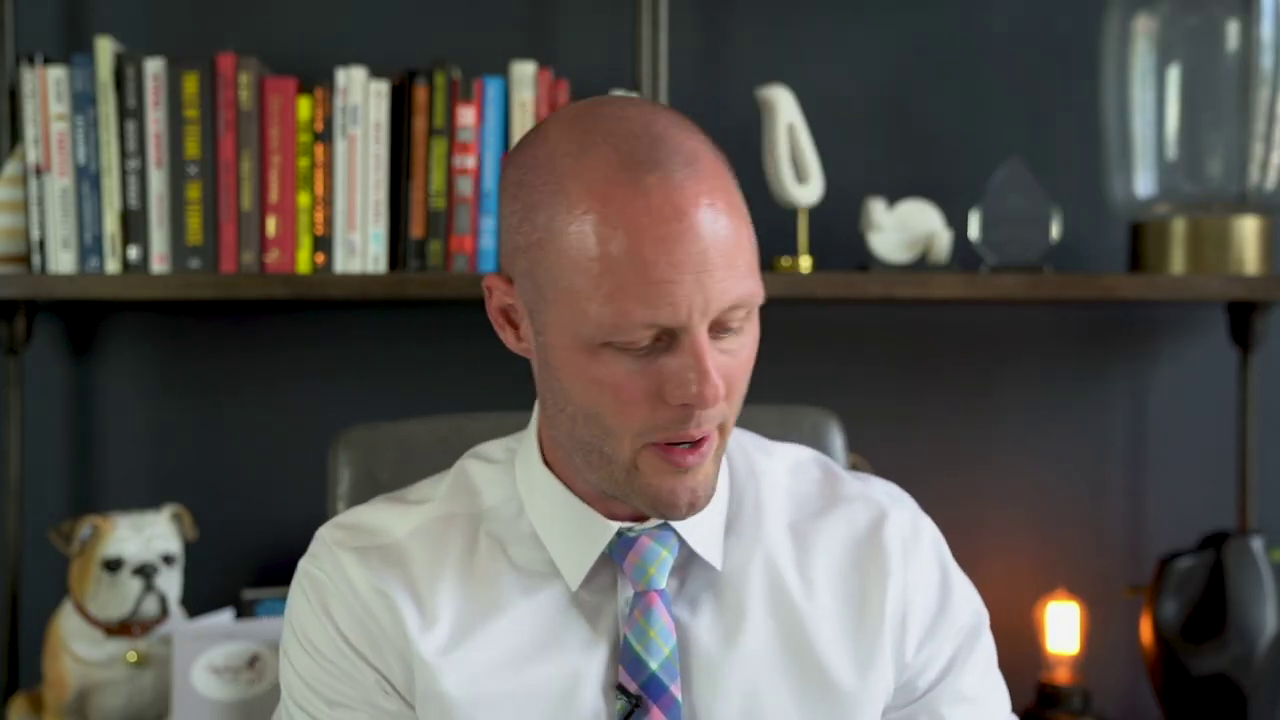
# Set the lease end date to 03/31/2021 with an 11:59pm end time
pyautogui.click(794, 273)
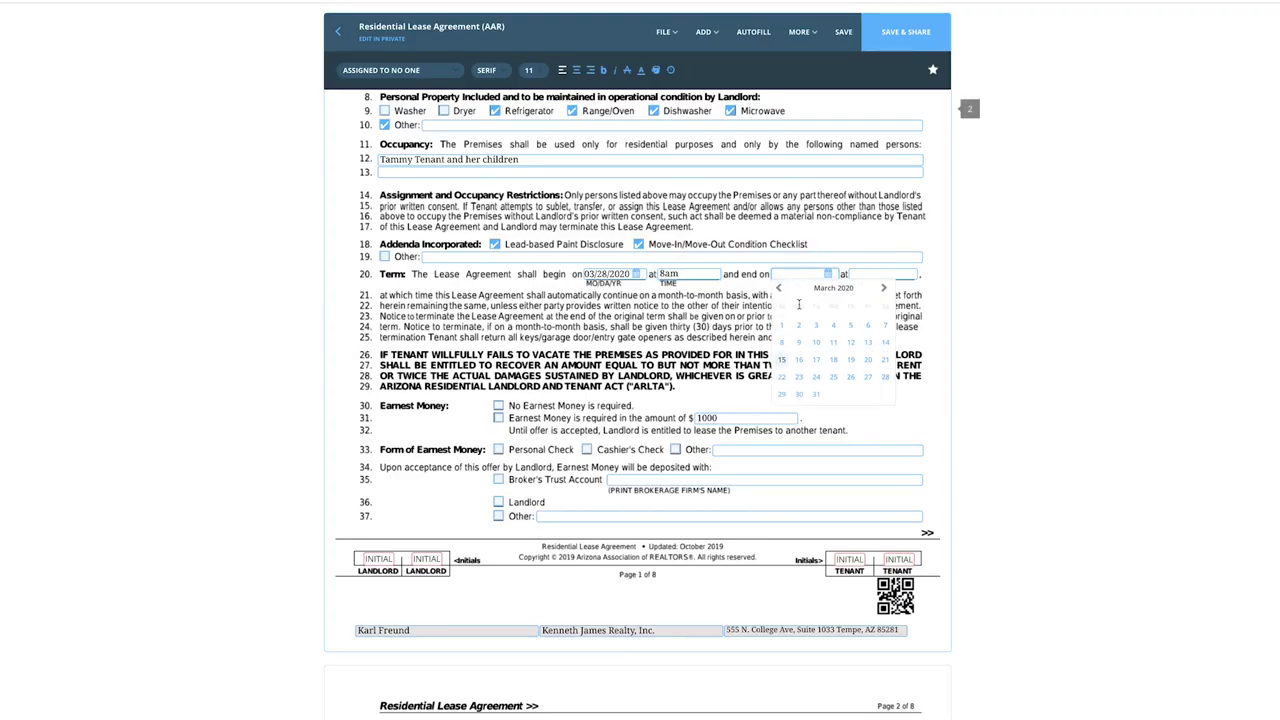
pyautogui.click(882, 291)
pyautogui.click(882, 291)
pyautogui.click(882, 291)
pyautogui.click(882, 291)
pyautogui.click(882, 291)
pyautogui.click(882, 291)
pyautogui.click(882, 291)
pyautogui.click(882, 291)
pyautogui.click(882, 291)
pyautogui.click(882, 291)
pyautogui.click(833, 394)
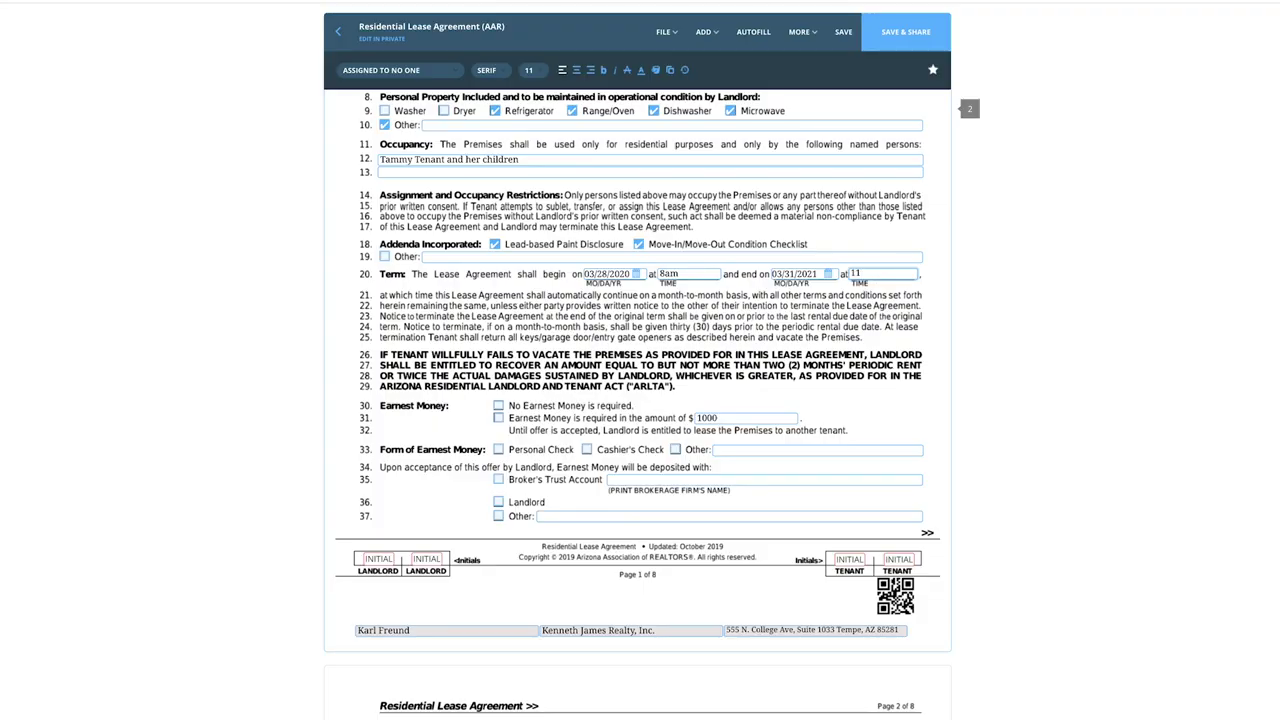
pyautogui.write('pm')
# Require 1000 earnest money, paid by cashier's check and deposited with the landlord
pyautogui.click(388, 375)
pyautogui.scroll(-2, 467, 371)
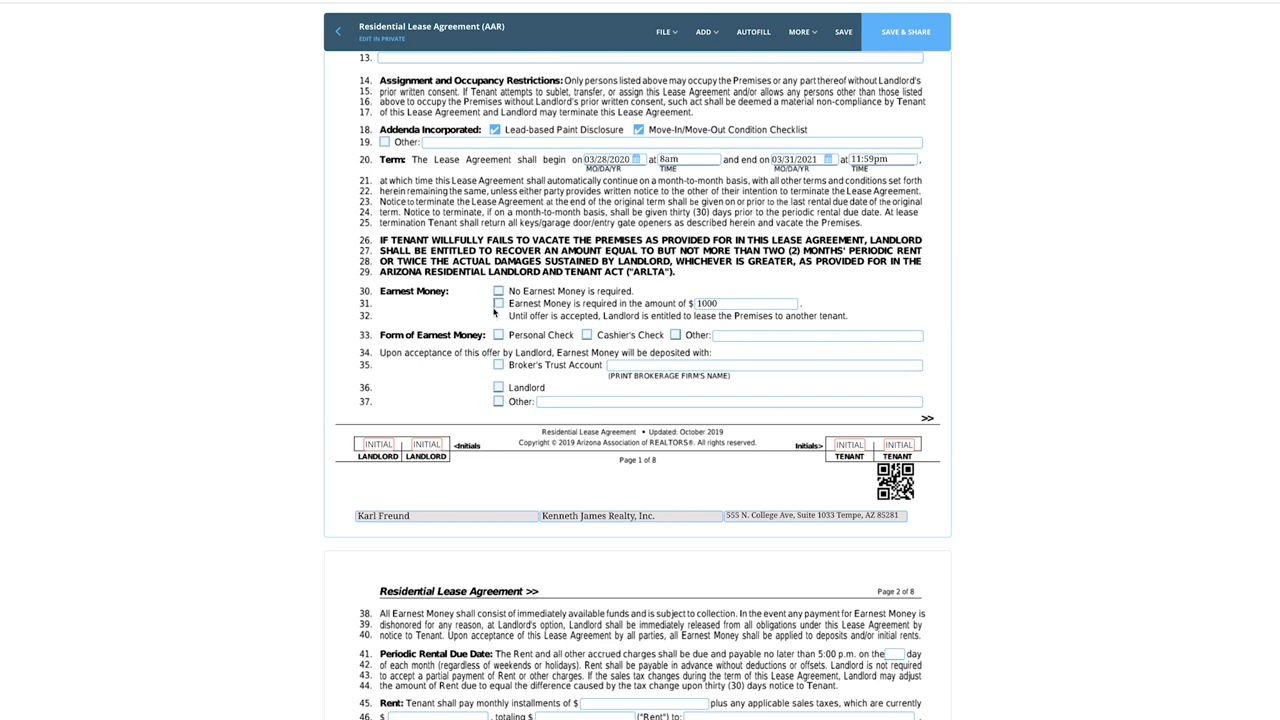
pyautogui.click(498, 303)
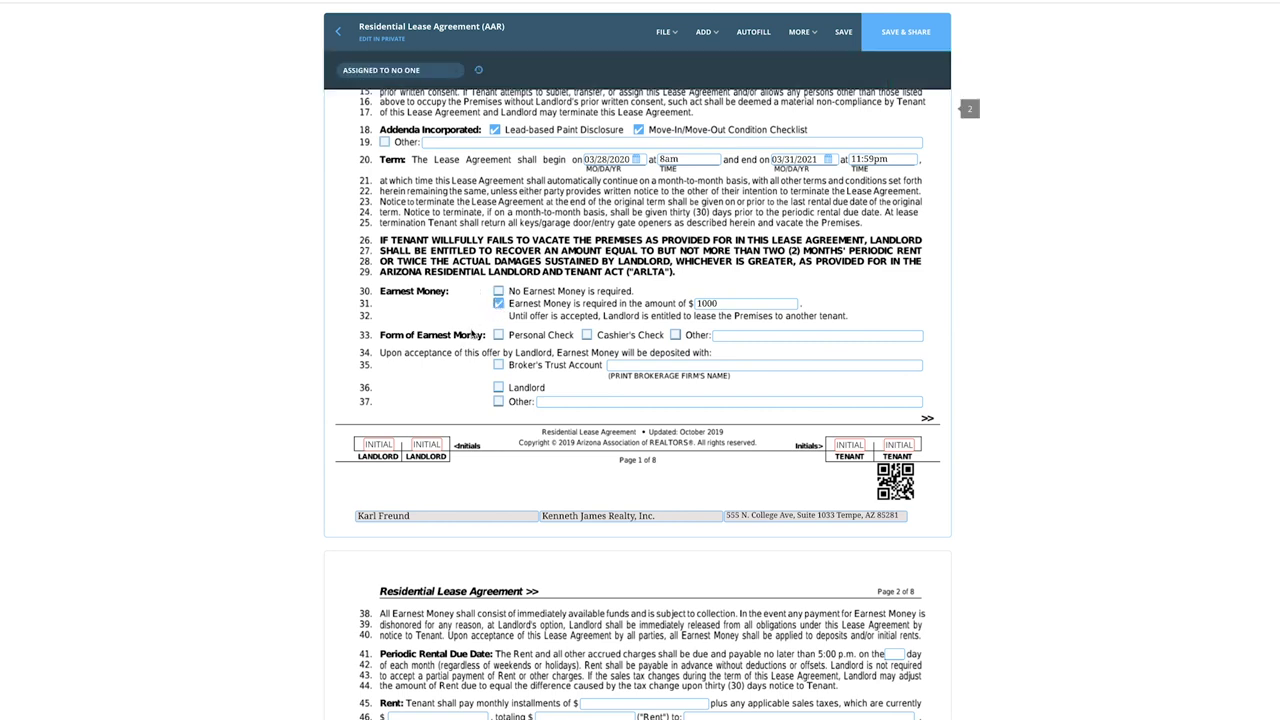
pyautogui.click(744, 303)
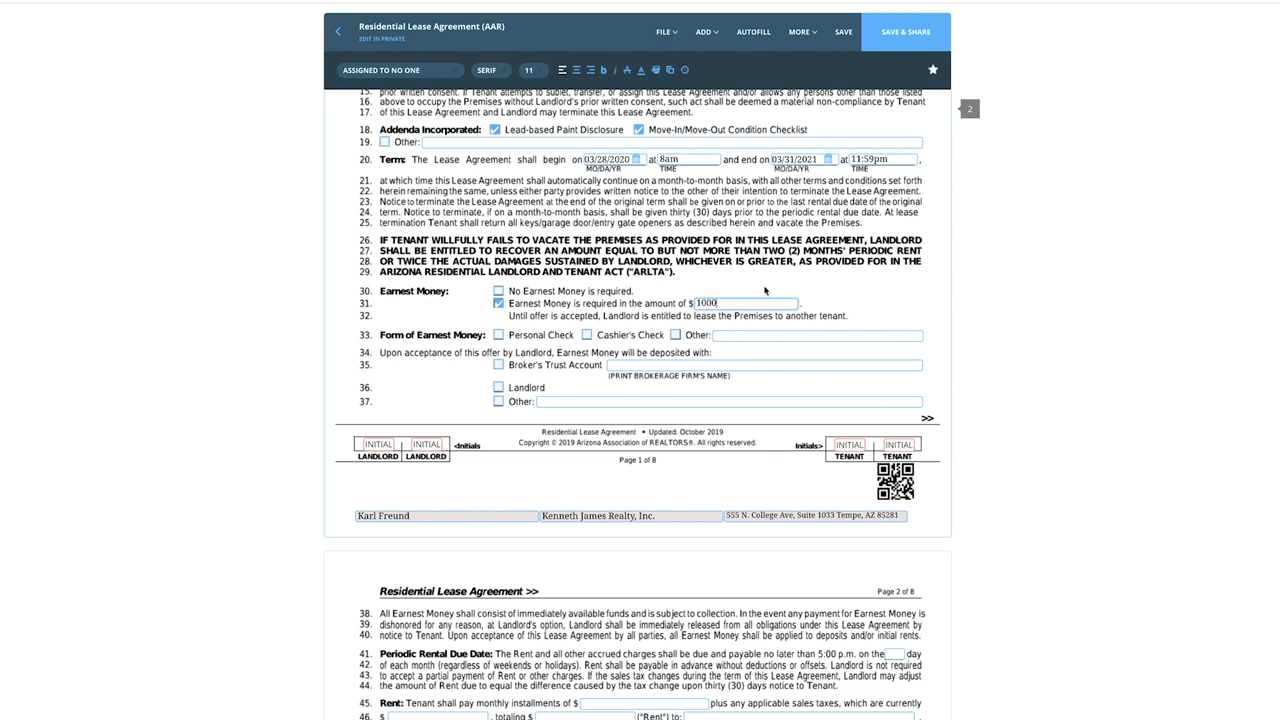
pyautogui.click(496, 337)
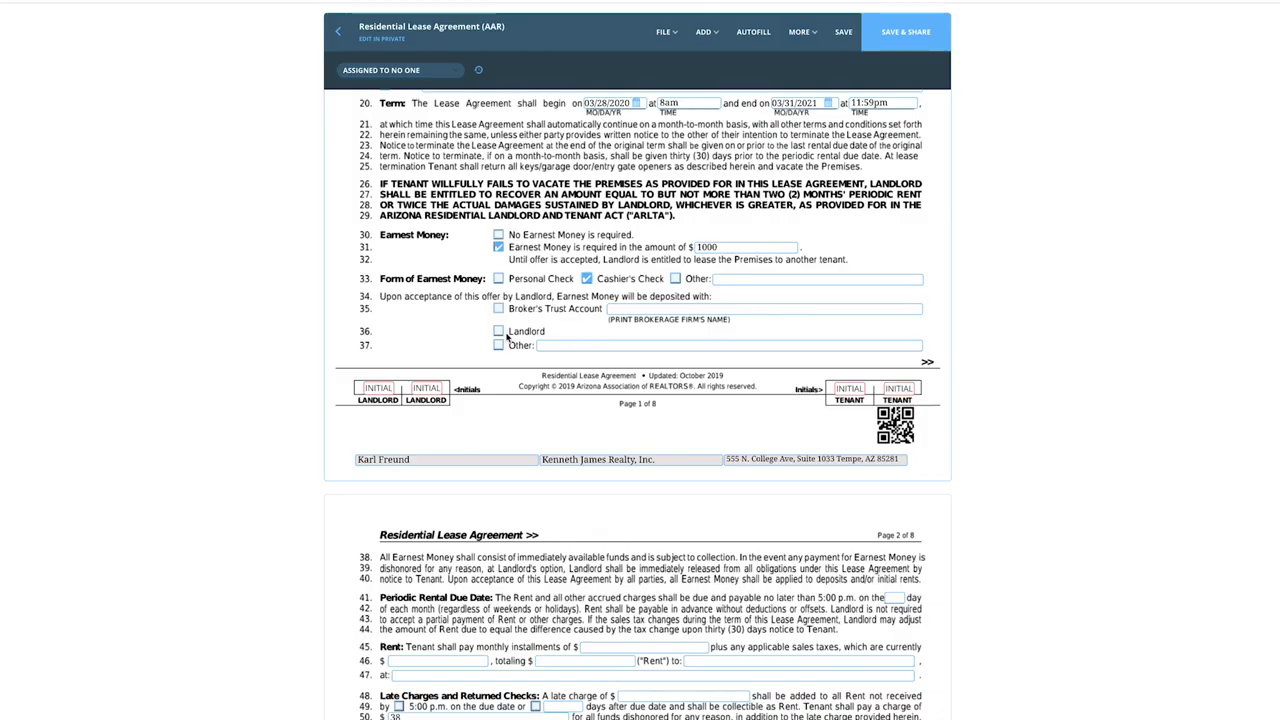
pyautogui.click(499, 333)
# Enter 25,000 as the monthly rent installment on line 45 of page 2
pyautogui.scroll(-5, 520, 440)
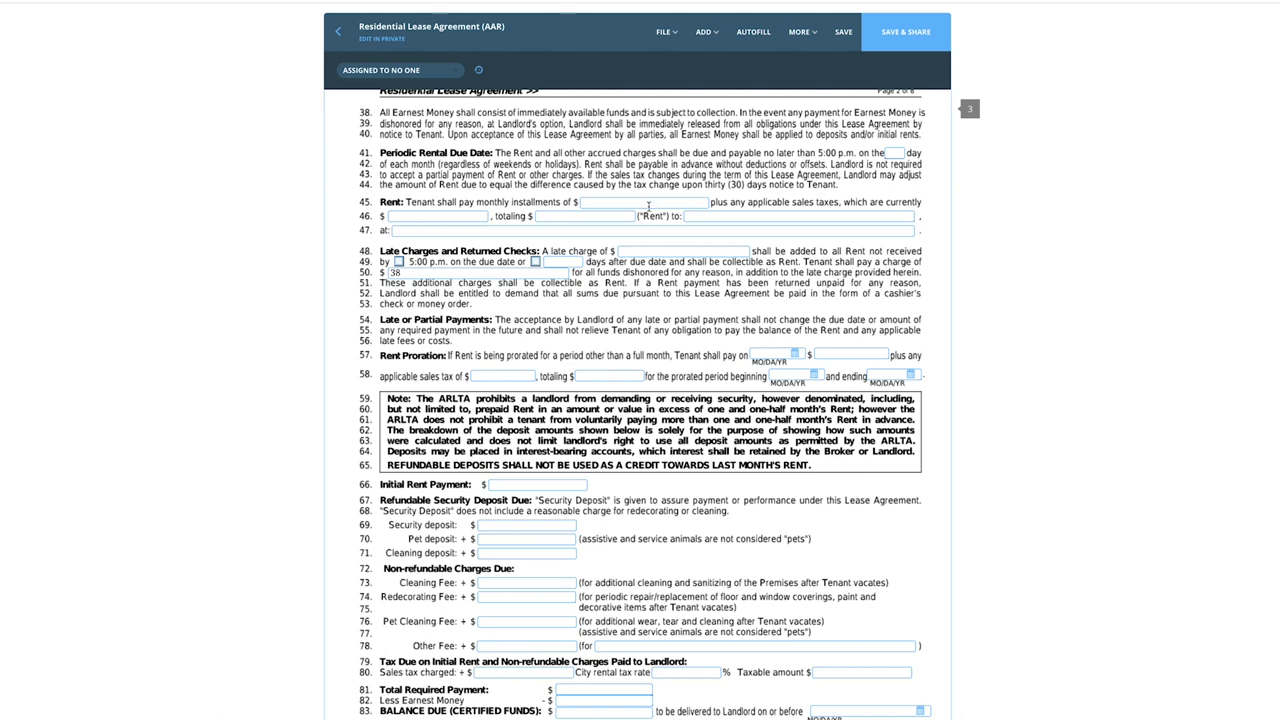
pyautogui.click(604, 204)
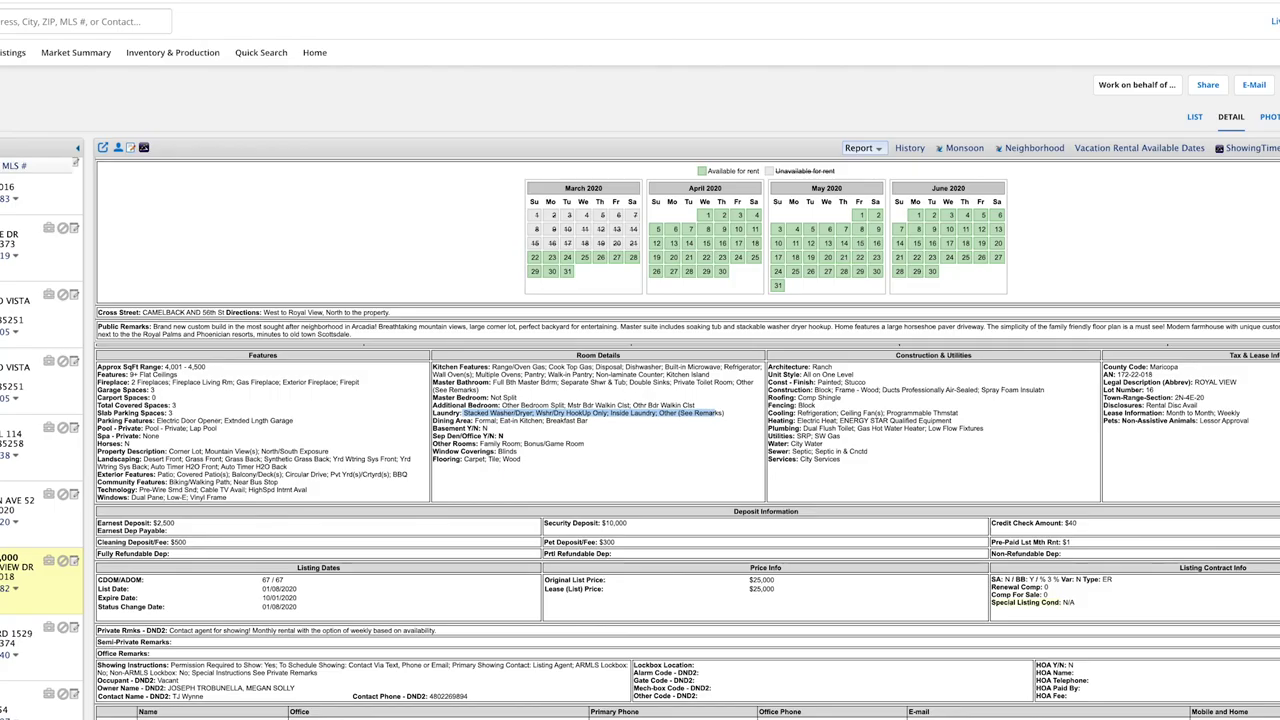
pyautogui.scroll(3, 690, 440)
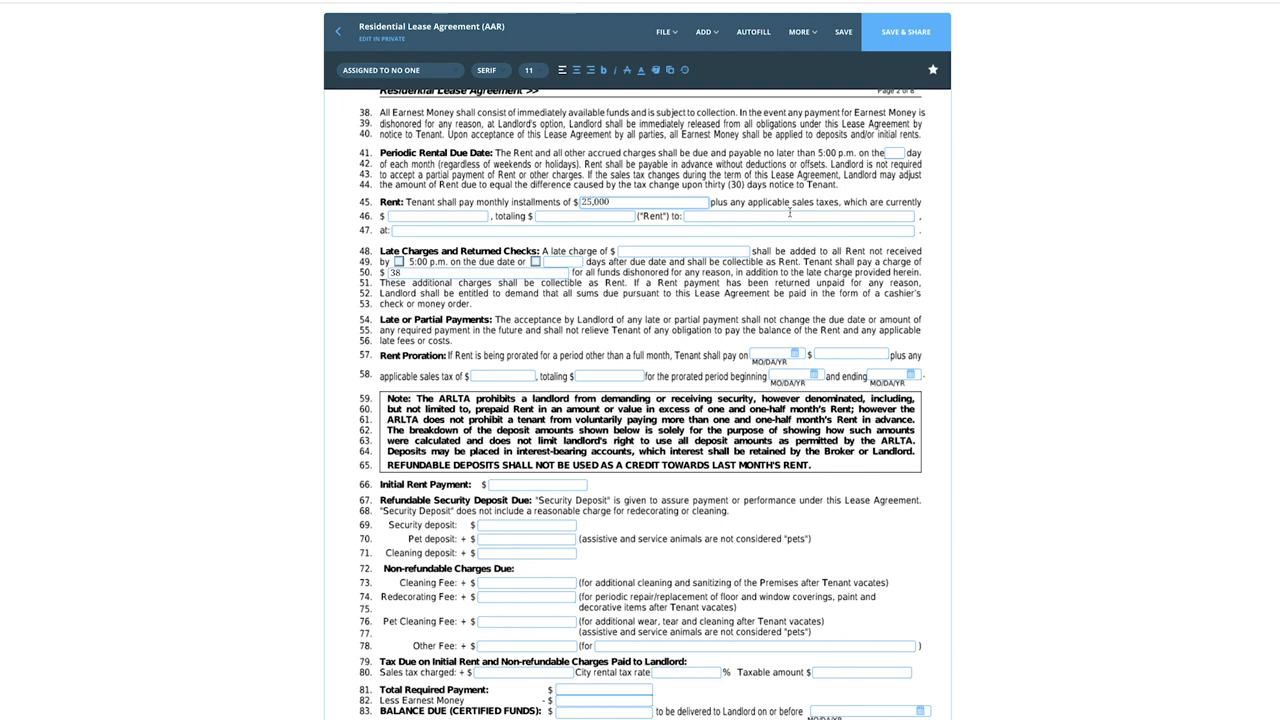
pyautogui.click(439, 215)
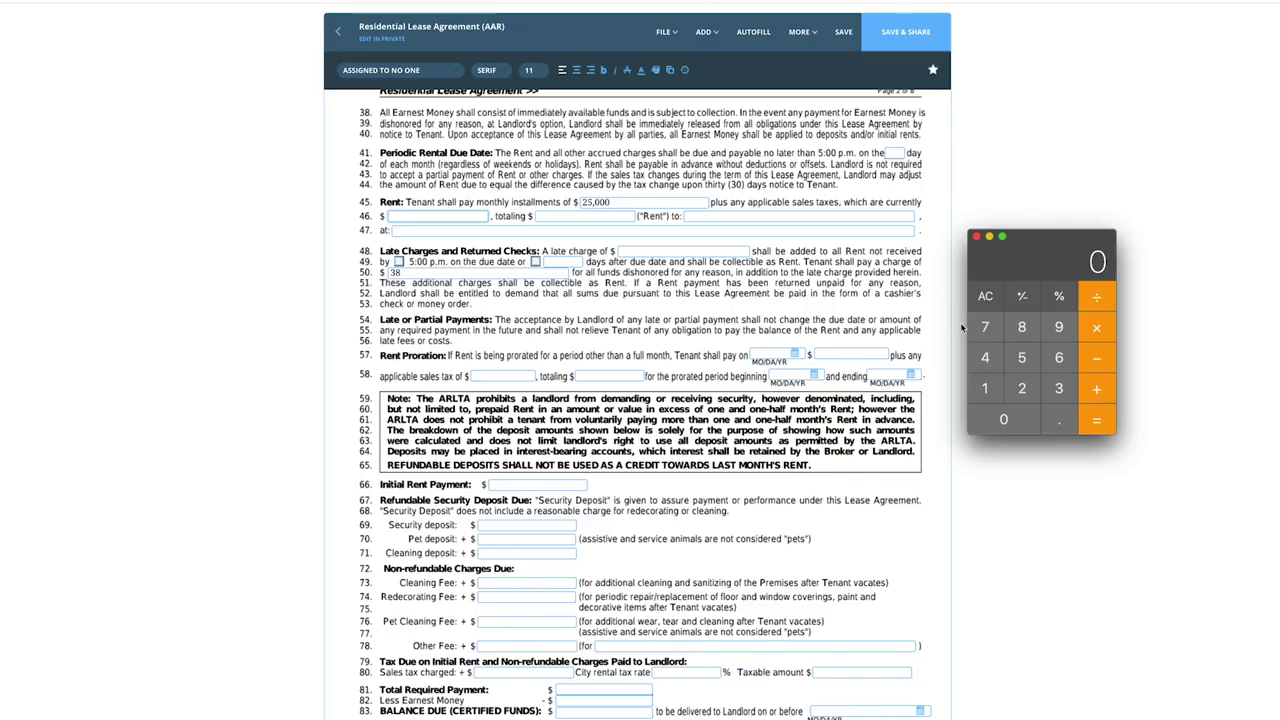
# Compute 25000 × 0.0175 = 437.5 in Calculator and enter 437 as line 46 sales tax
pyautogui.write('25000')
pyautogui.write('*.0175')
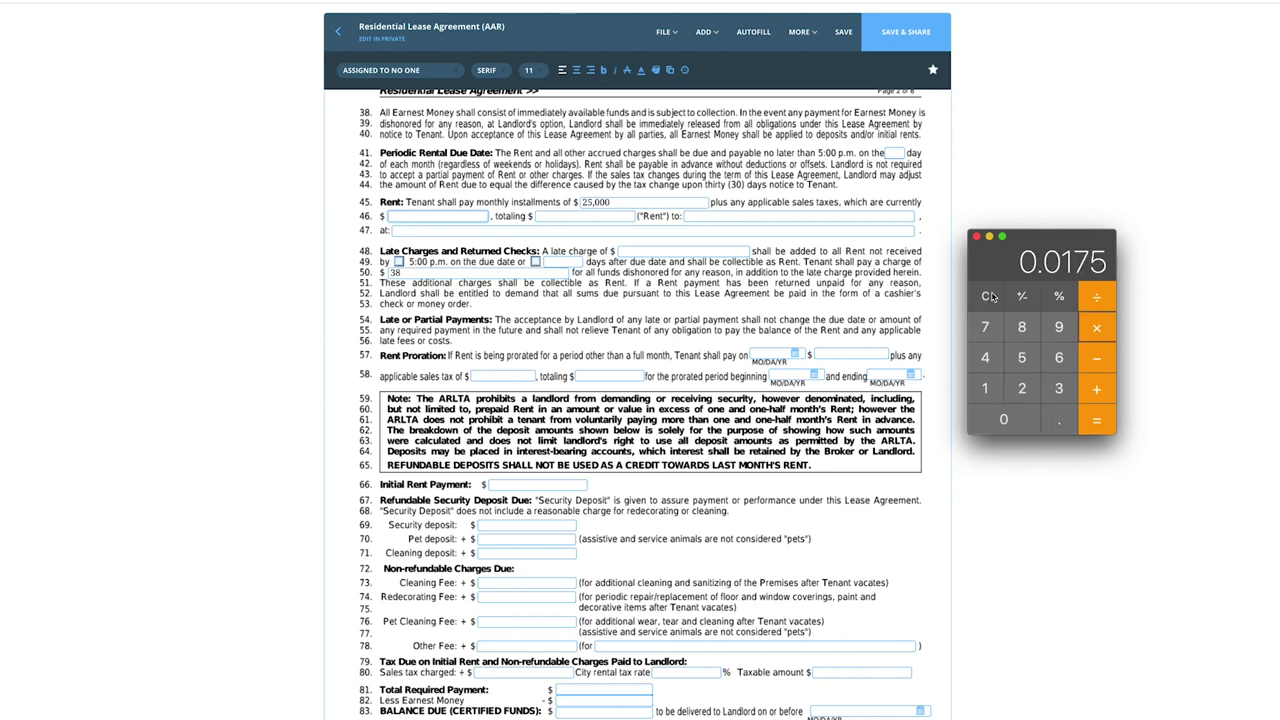
pyautogui.press('Return')
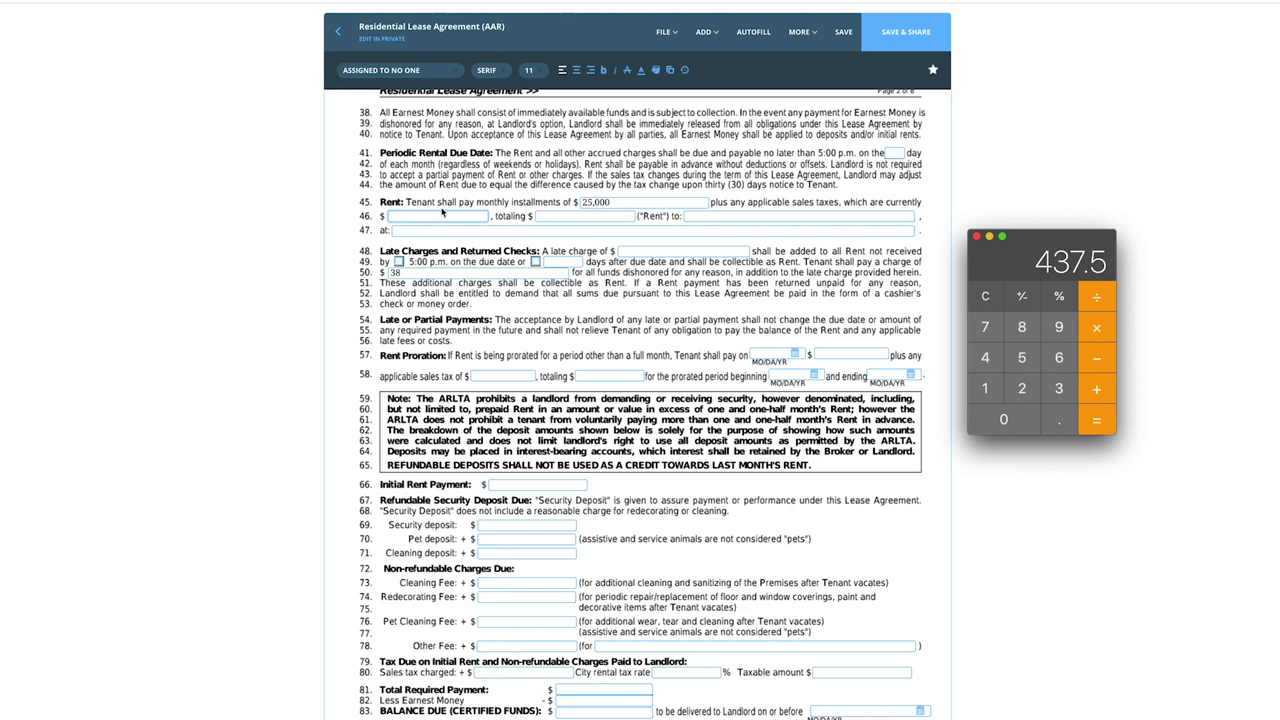
pyautogui.click(426, 220)
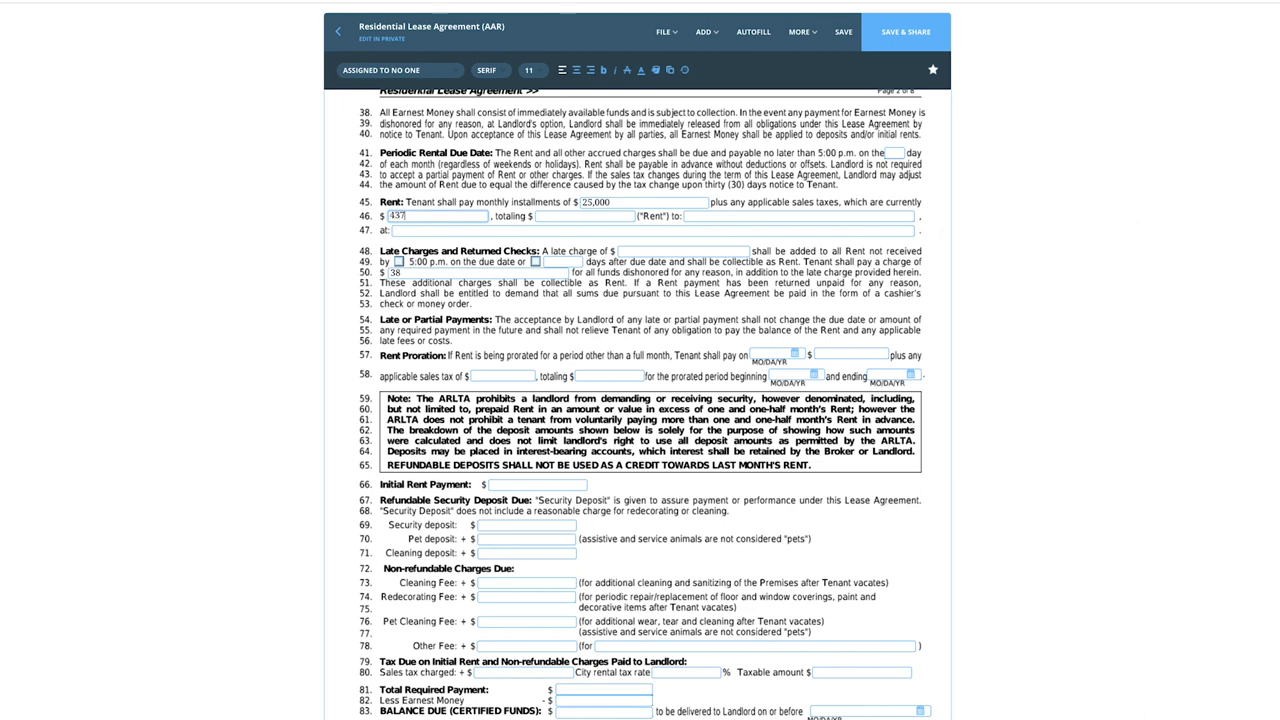
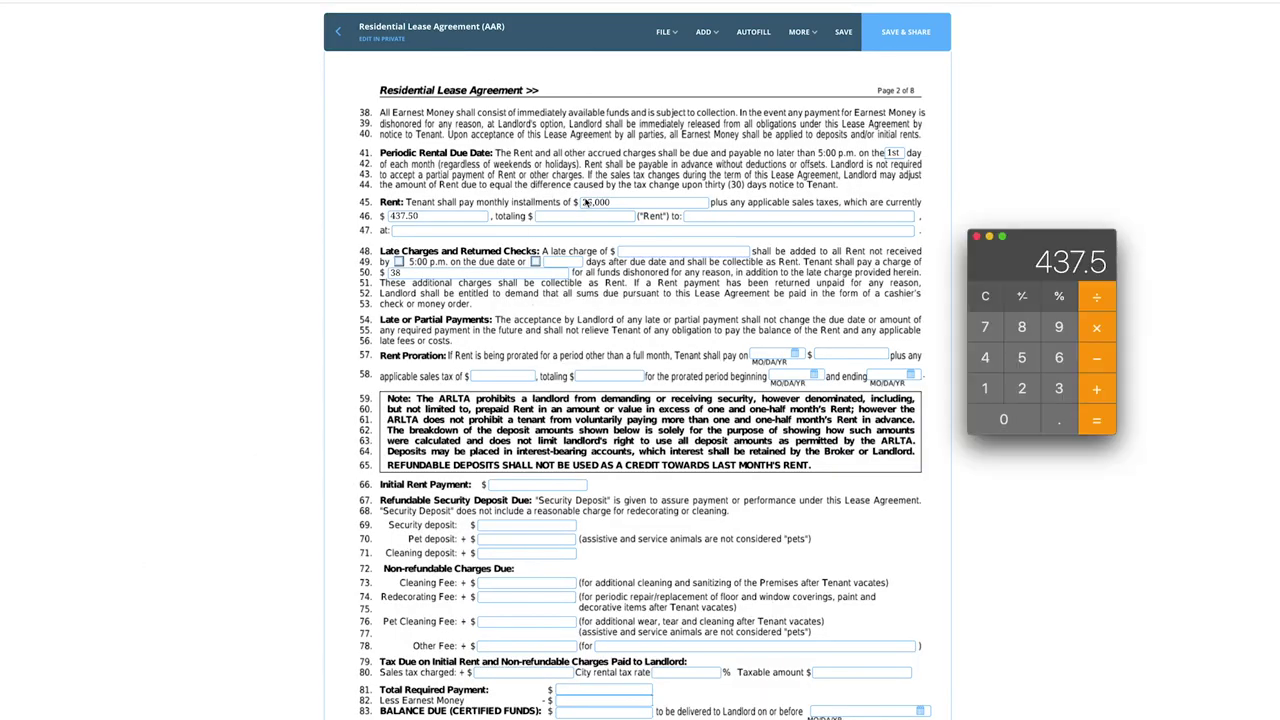
# Enter 25437.50 (25000 rent plus 437.50 tax) as line 46's total, then view the Monsoon property record
pyautogui.moveTo(1002, 276); pyautogui.dragTo(1001, 275)
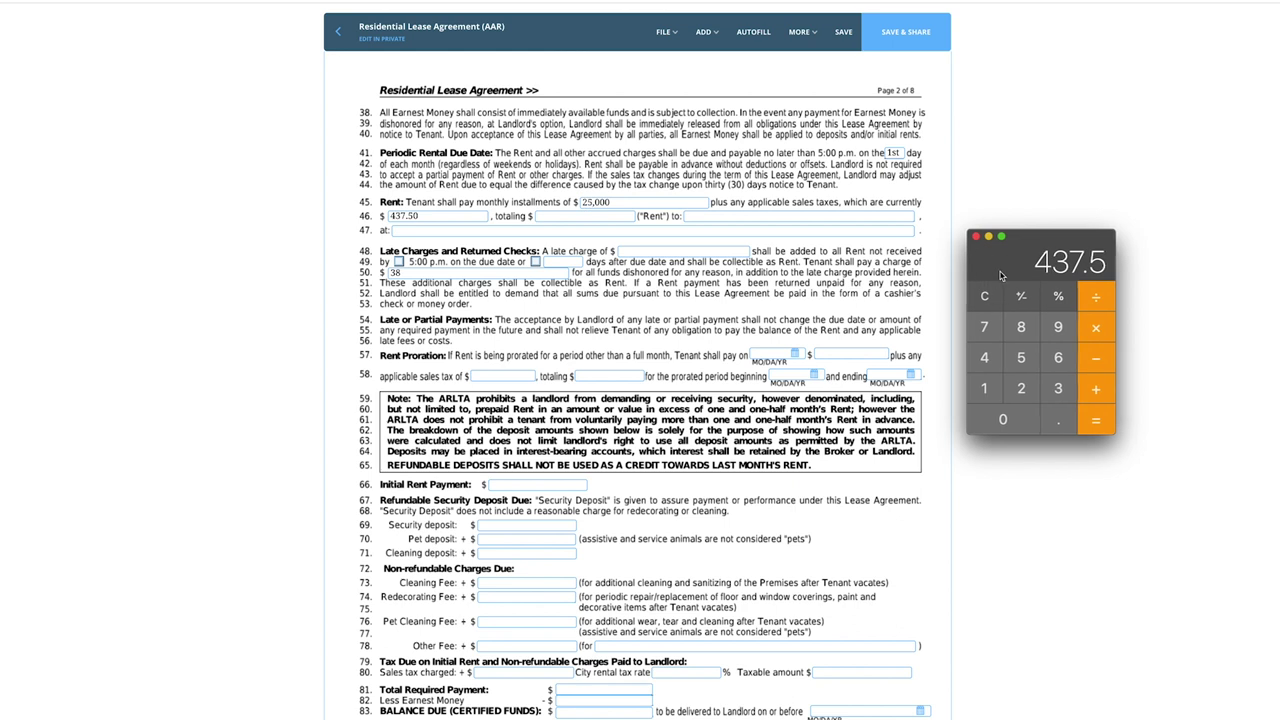
pyautogui.press('+')
pyautogui.write('25000')
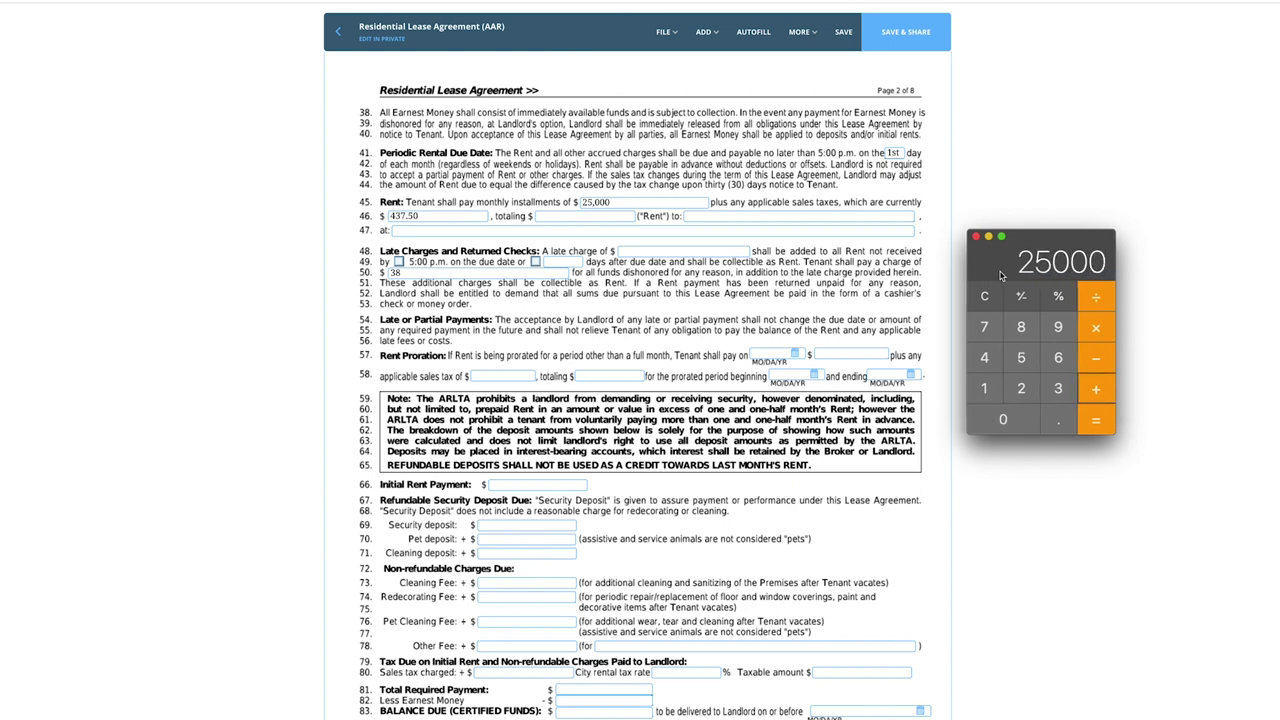
pyautogui.press('Return')
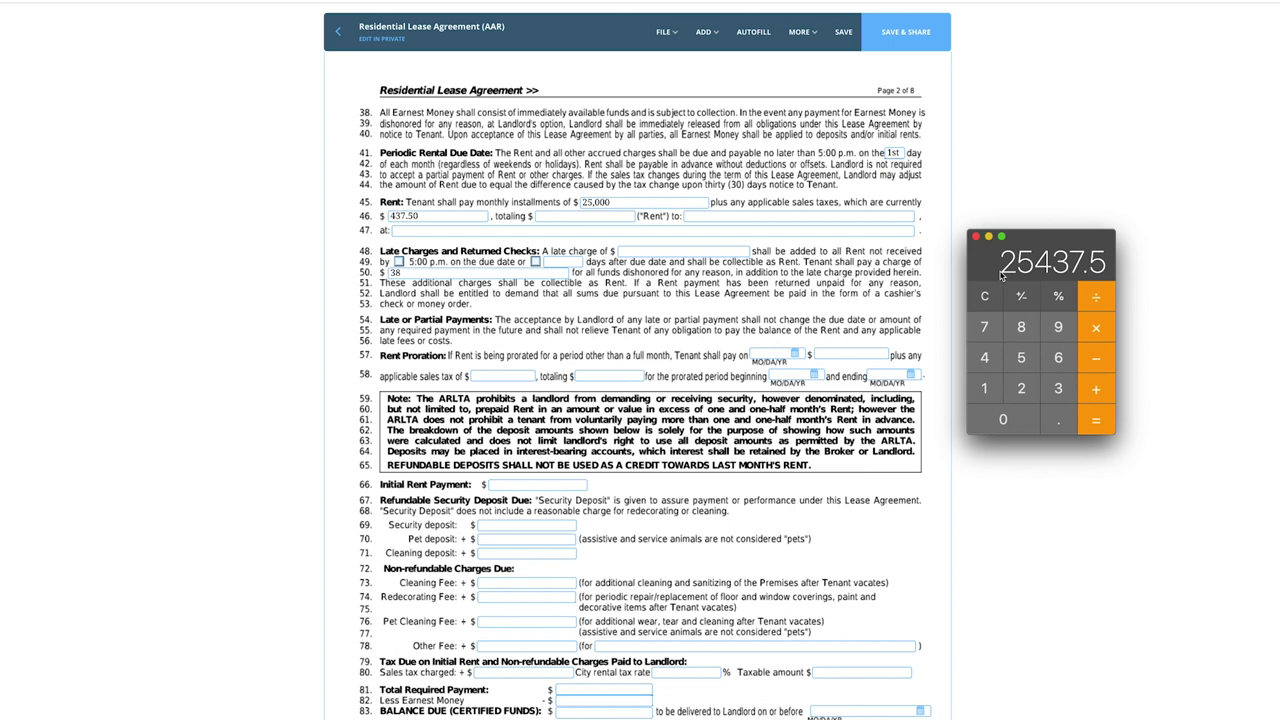
pyautogui.click(576, 218)
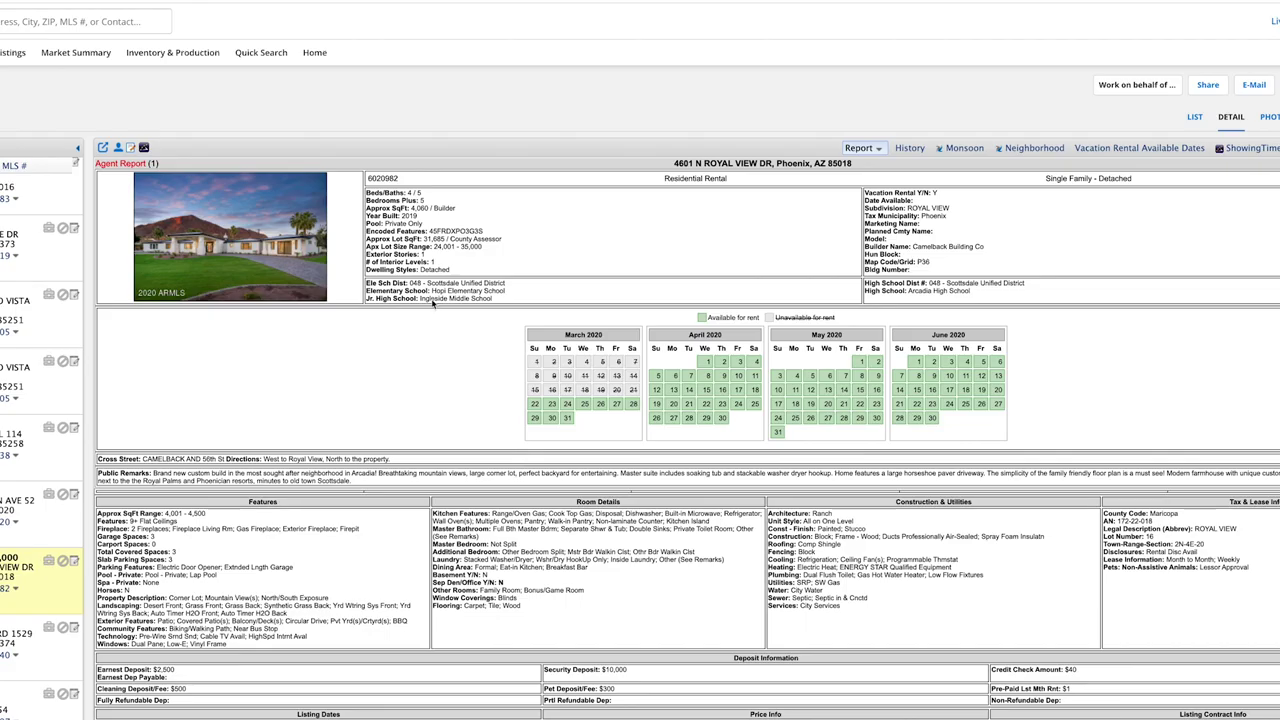
pyautogui.click(940, 150)
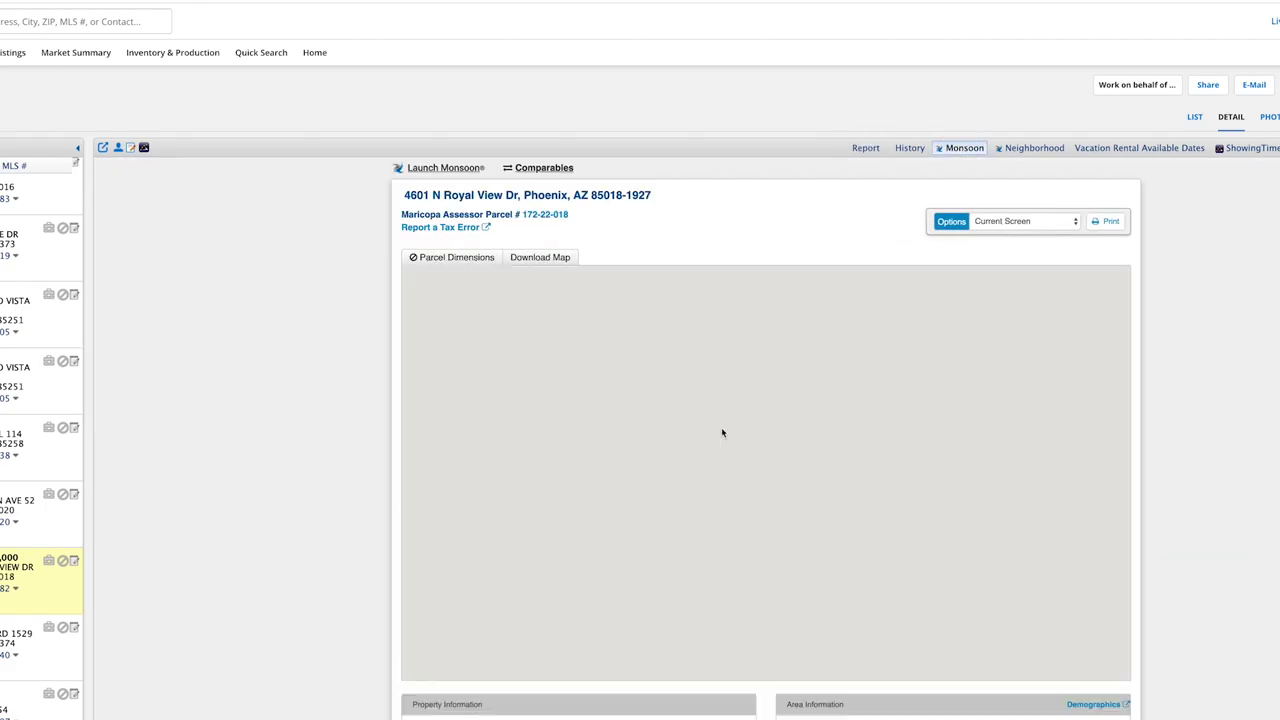
# Copy the property owner's name from Flexmls into the lease's rent payee field
pyautogui.scroll(-5, 721, 428)
pyautogui.moveTo(661, 318); pyautogui.dragTo(748, 317)
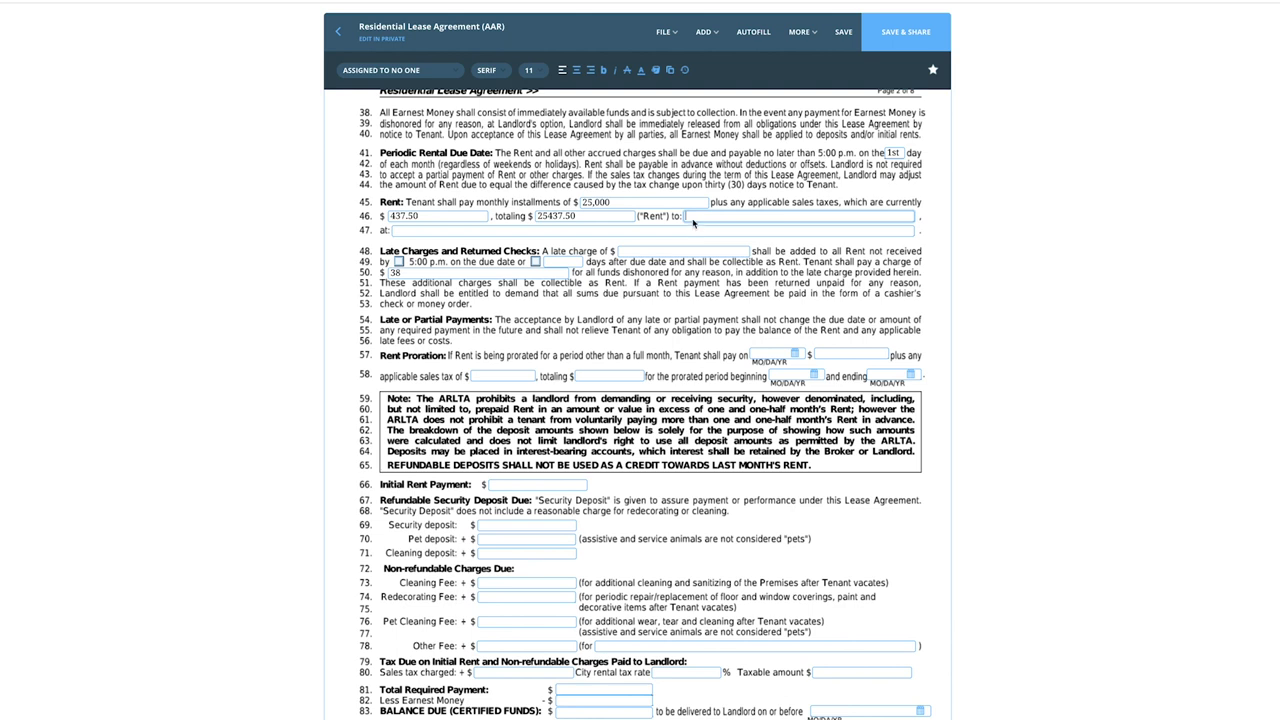
pyautogui.click(718, 286)
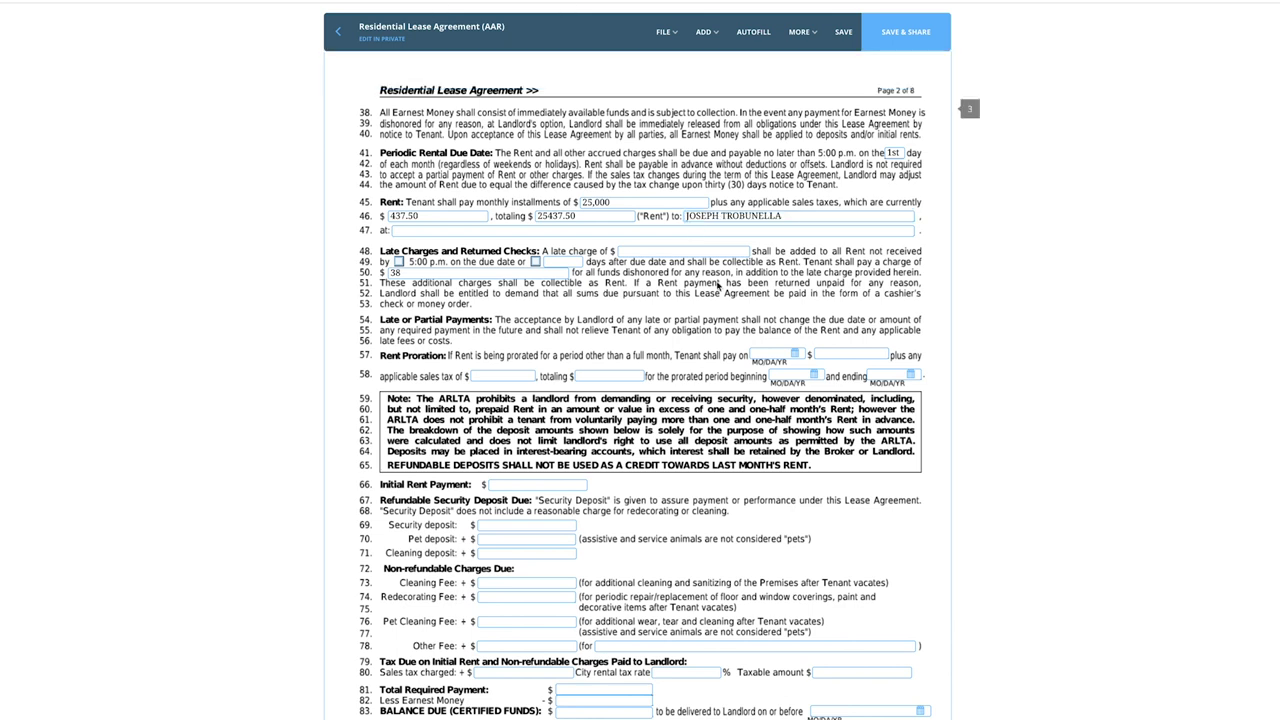
# Copy the owner's tax mailing address for line 47's payment address
pyautogui.click(426, 230)
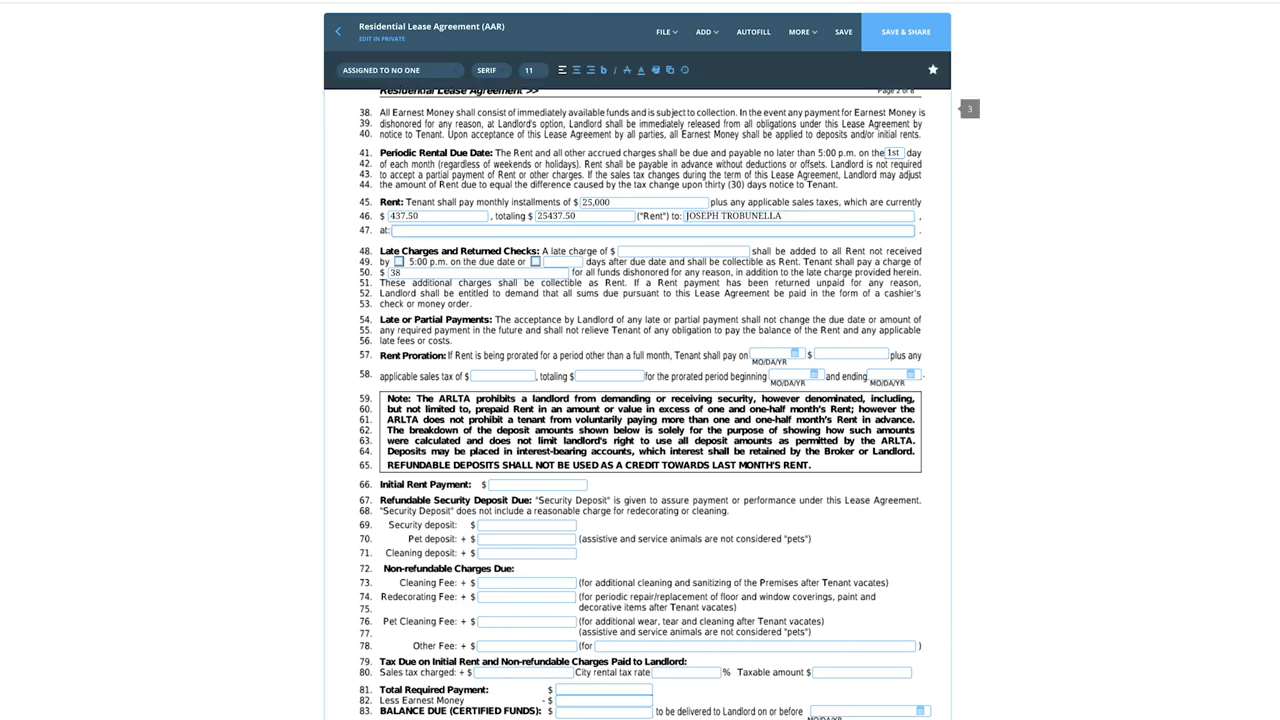
pyautogui.hotkey('alt', 'Tab')
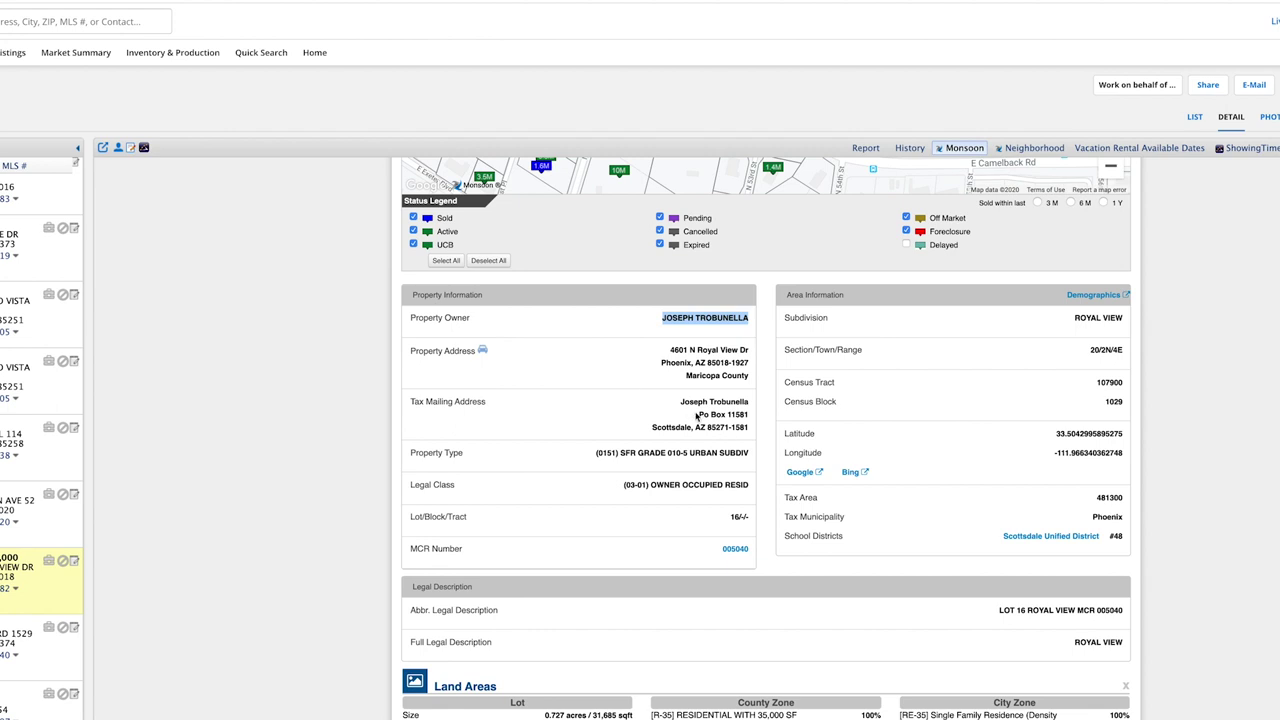
pyautogui.moveTo(688, 406); pyautogui.dragTo(748, 426)
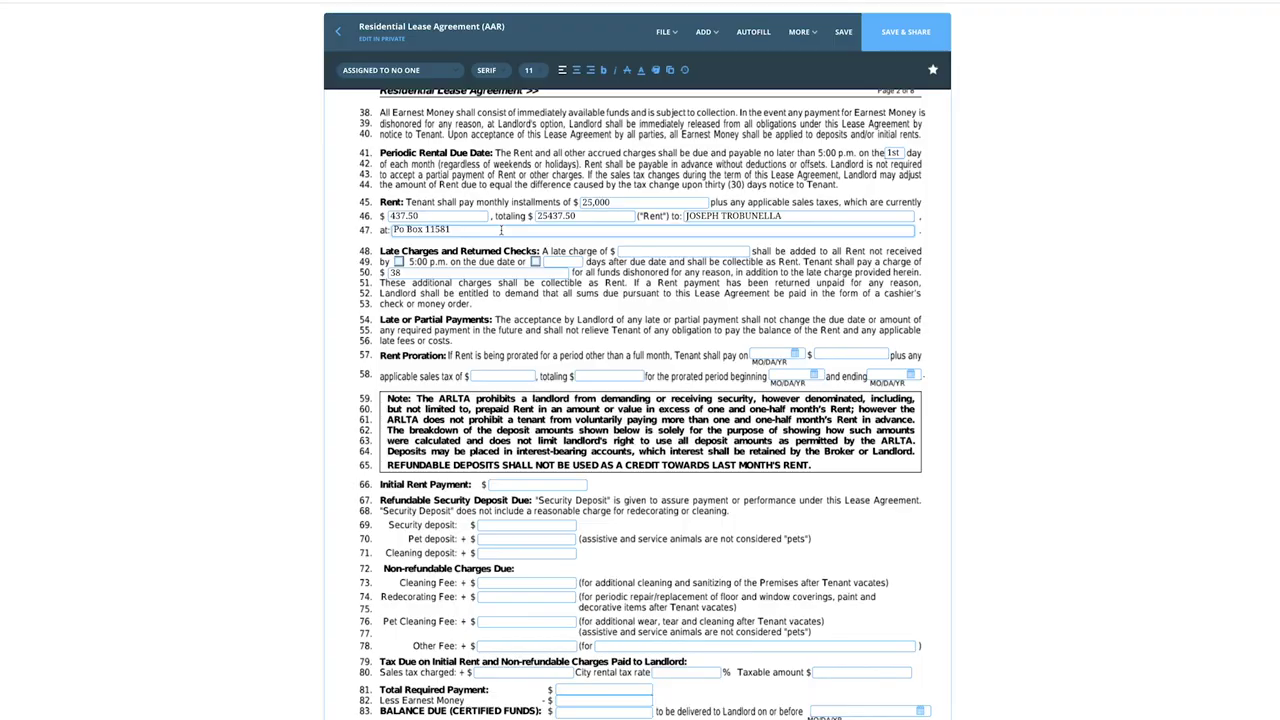
pyautogui.write('. Scottsdale')
pyautogui.click(636, 261)
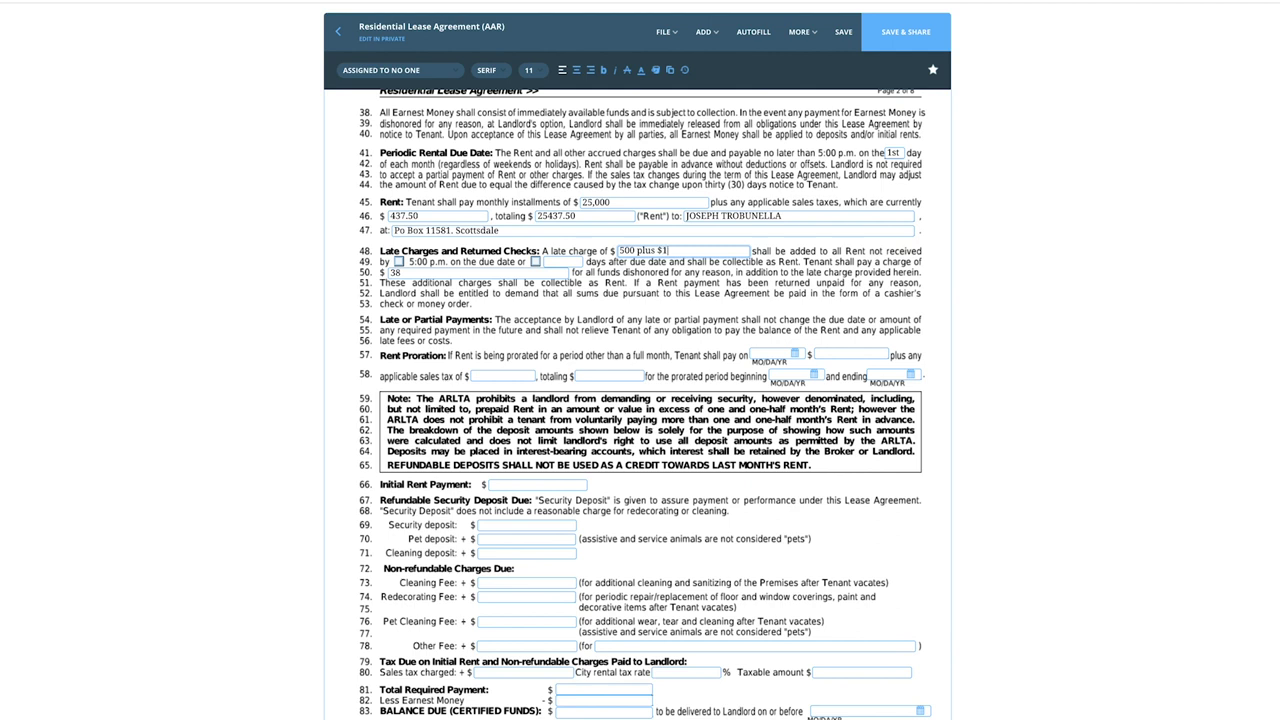
pyautogui.write('y')
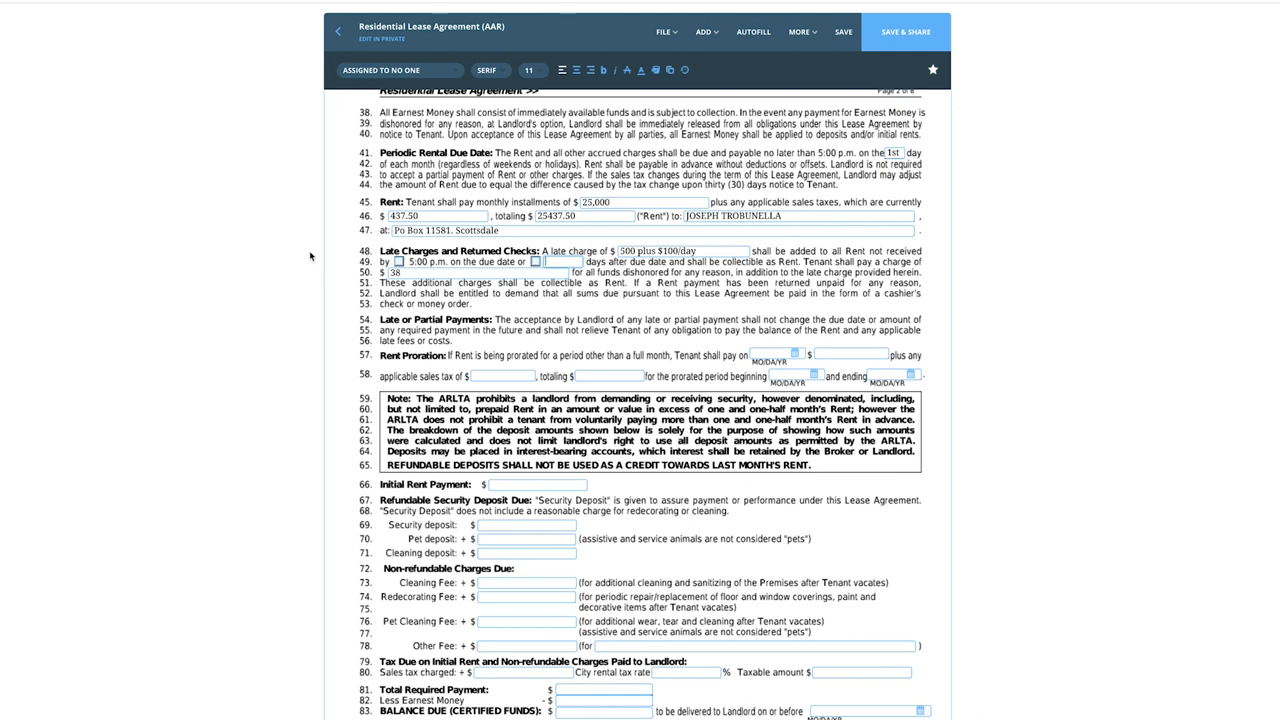
pyautogui.scroll(-1, 311, 260)
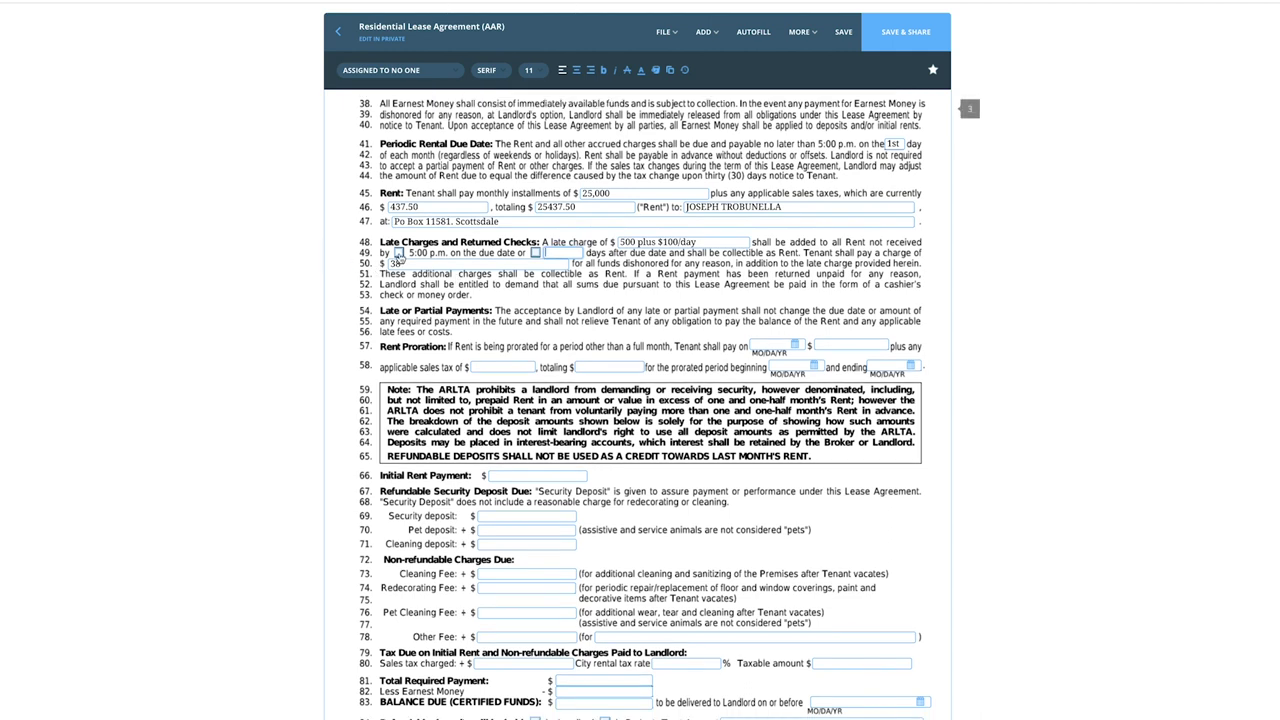
pyautogui.click(535, 254)
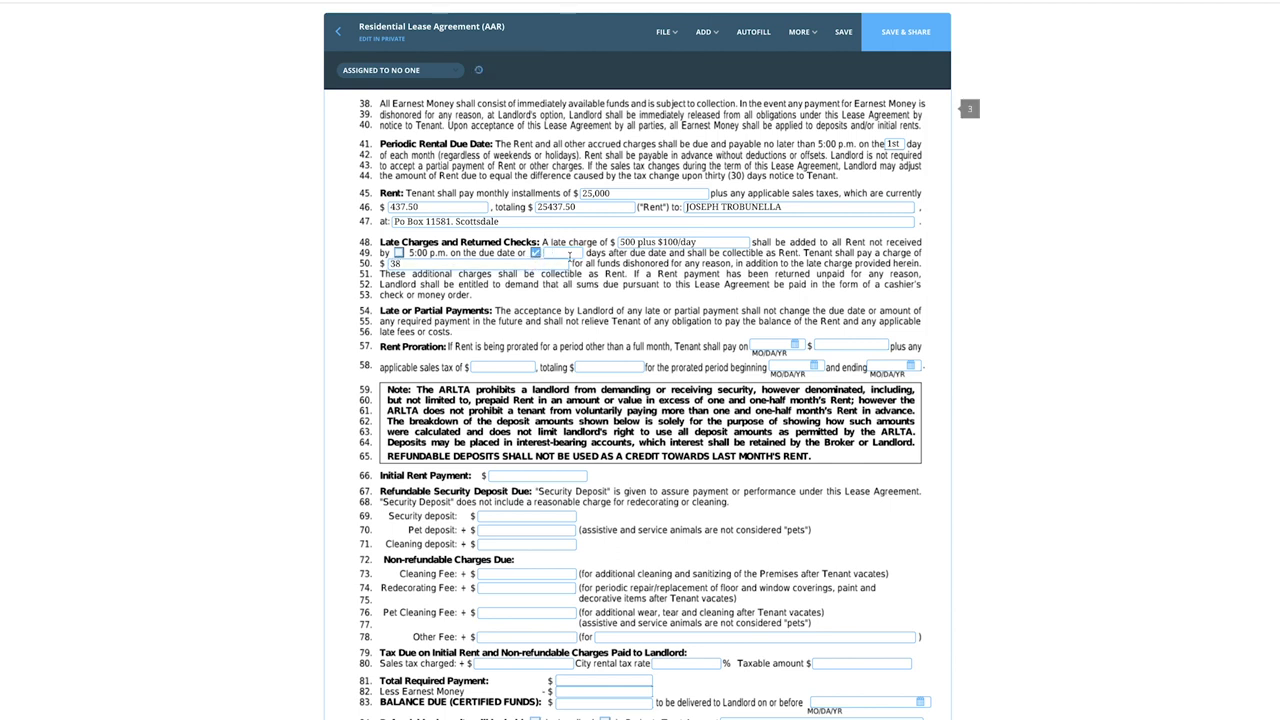
pyautogui.click(640, 298)
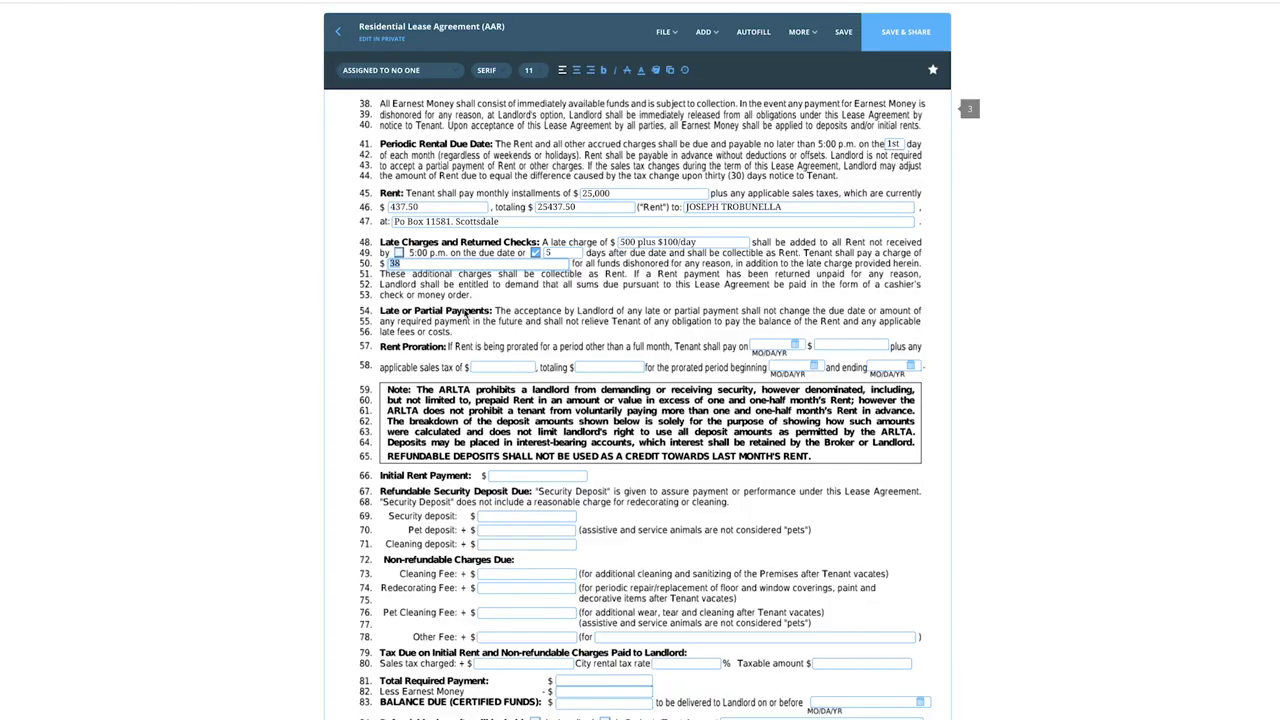
# Bring up the date picker for line 57's Rent Proration date
pyautogui.click(460, 312)
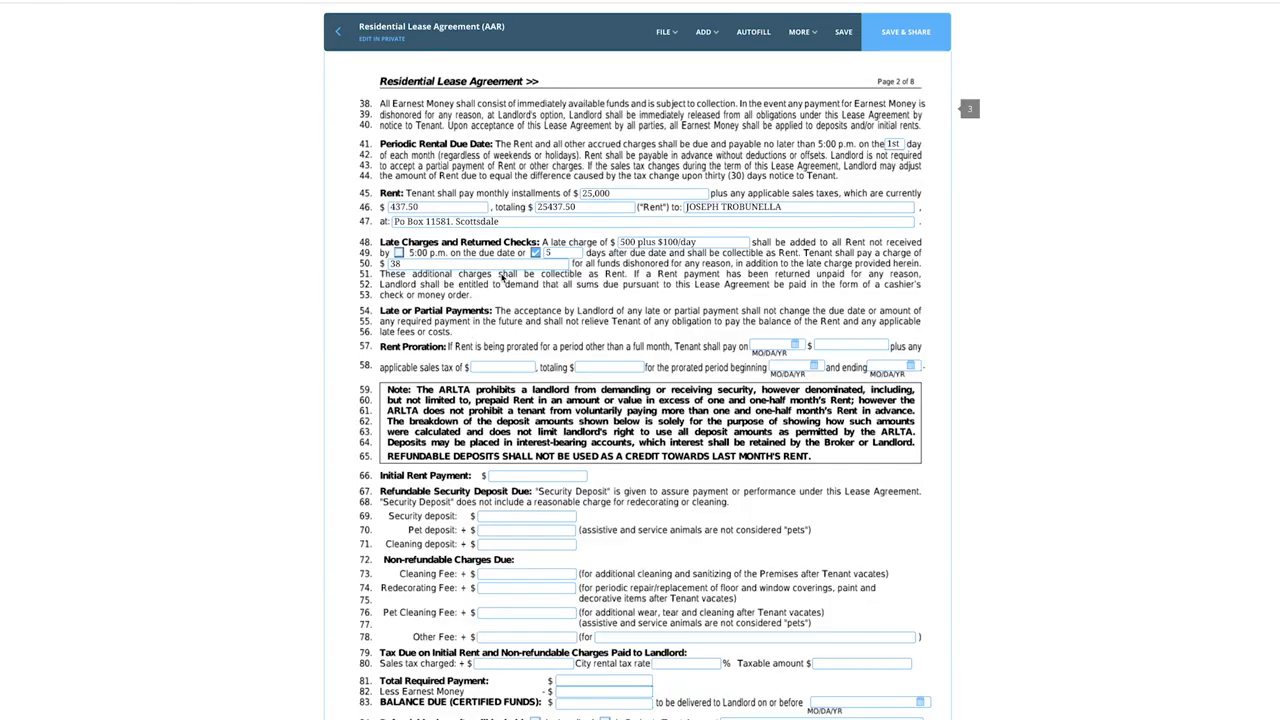
pyautogui.scroll(-1, 503, 279)
pyautogui.click(795, 287)
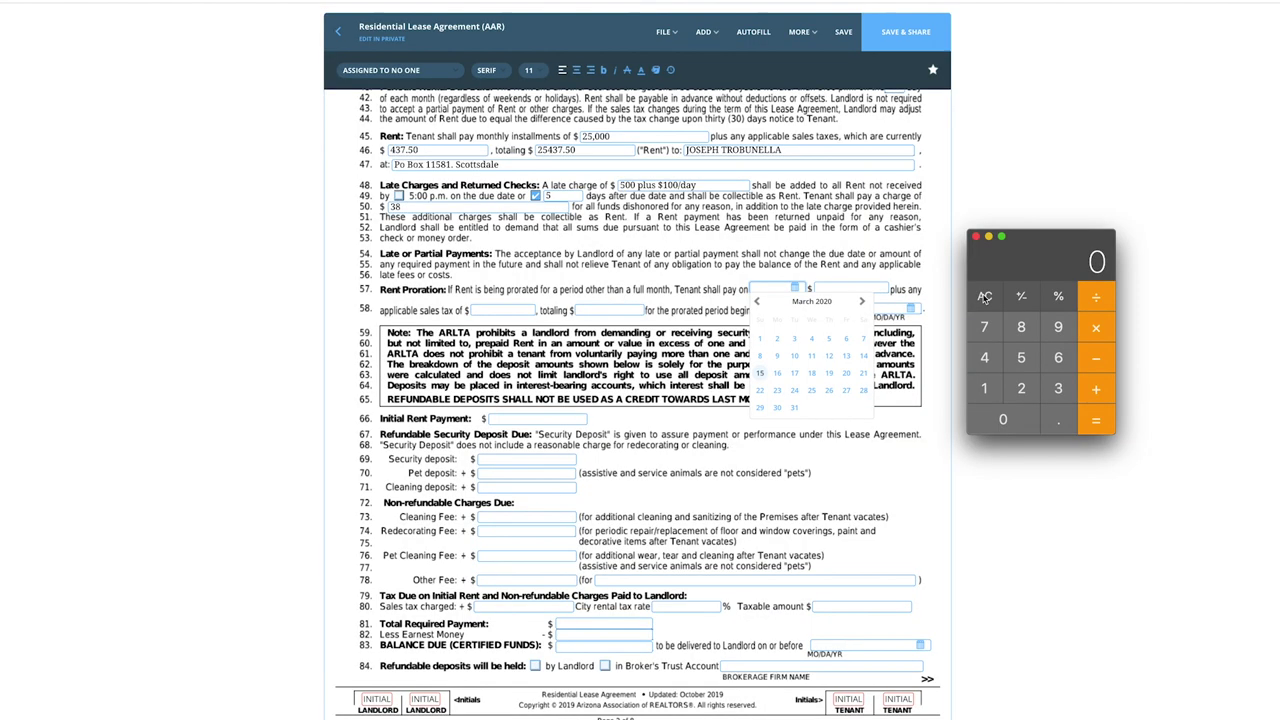
# Calculate the 4-day prorated rent as 25,000 / 31 × 4 in Calculator
pyautogui.write('25,000')
pyautogui.press('/')
pyautogui.write('31')
pyautogui.press('Return')
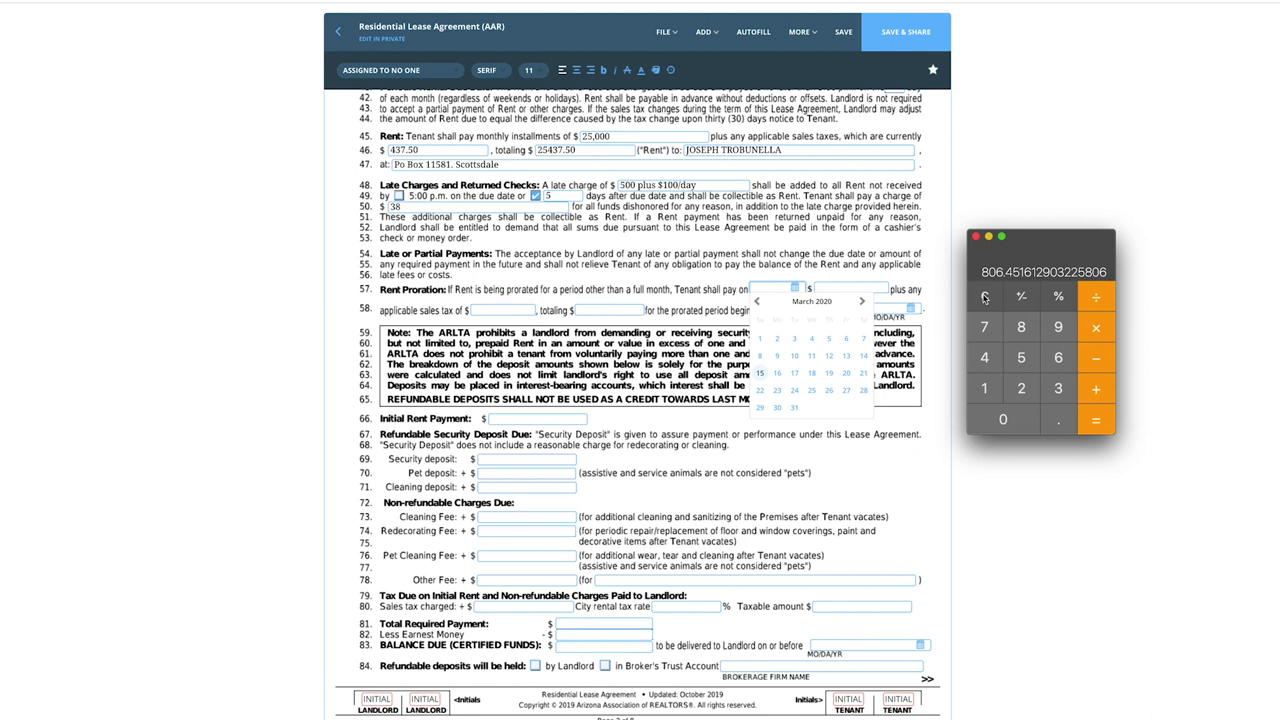
pyautogui.press('*')
pyautogui.write('4')
pyautogui.press('Return')
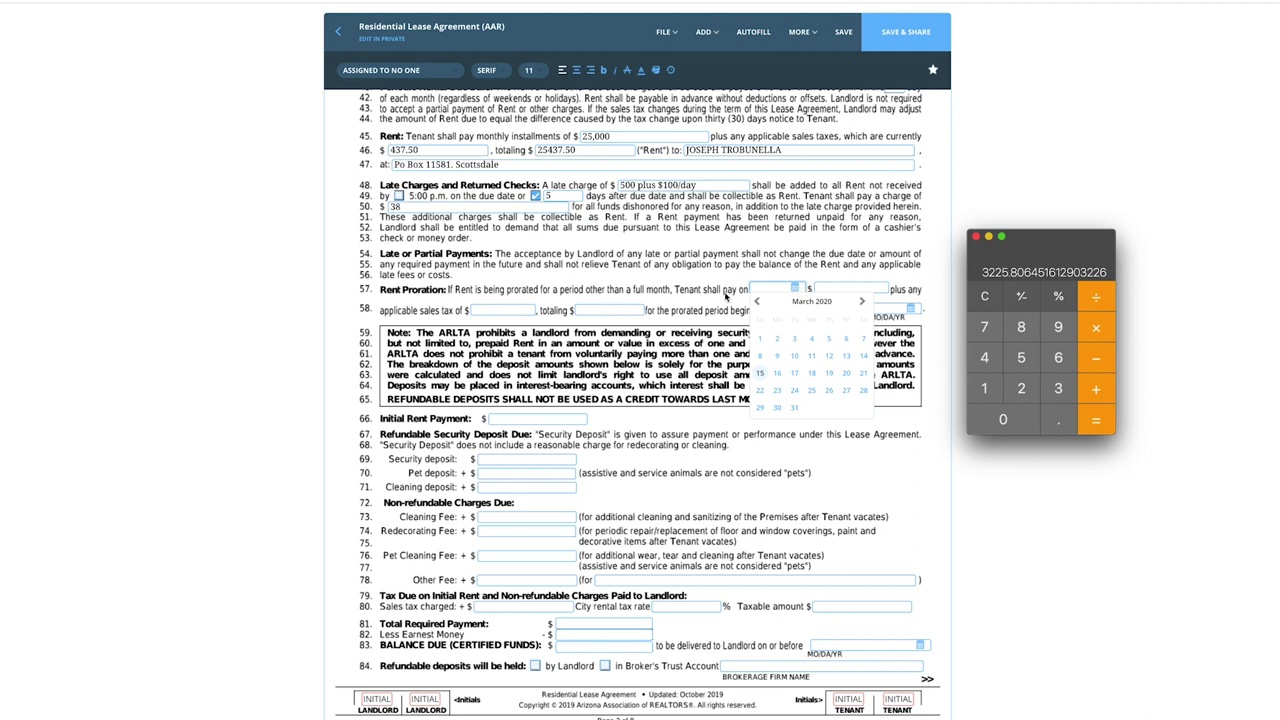
# Set the proration date to March 28, 2020 and enter 3225.80 as the prorated rent
pyautogui.click(865, 397)
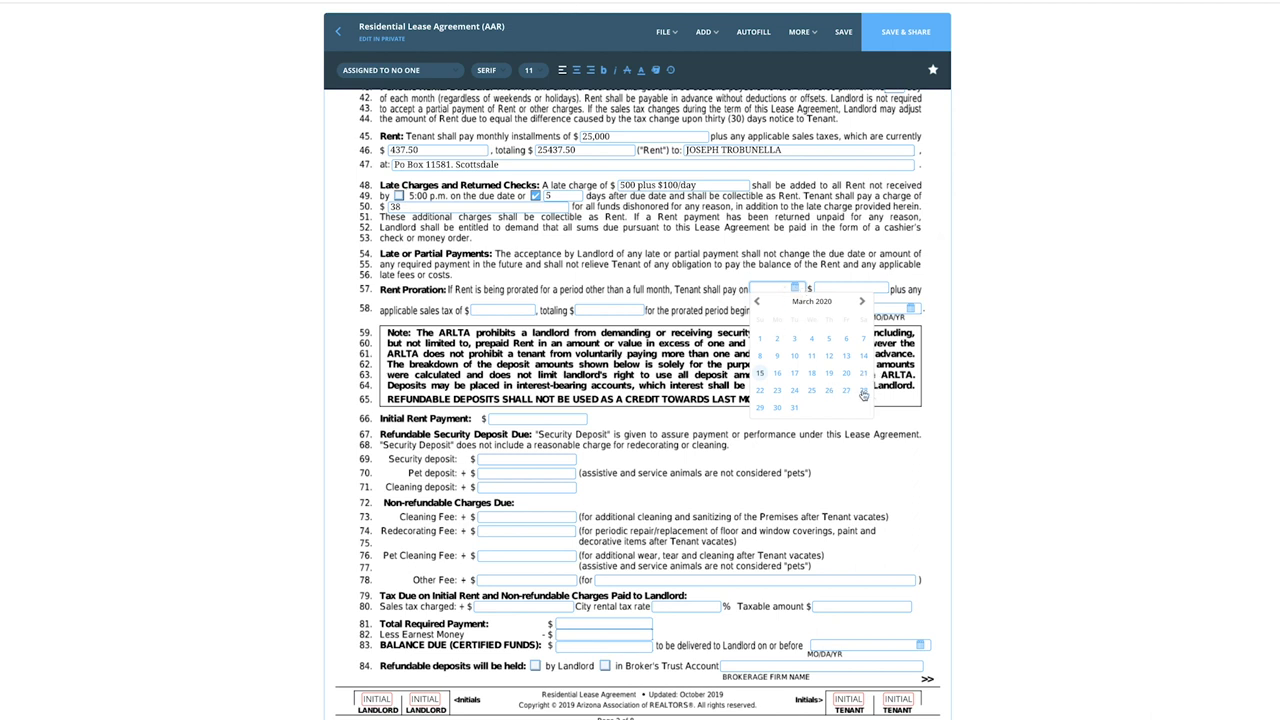
pyautogui.press('super+Tab')
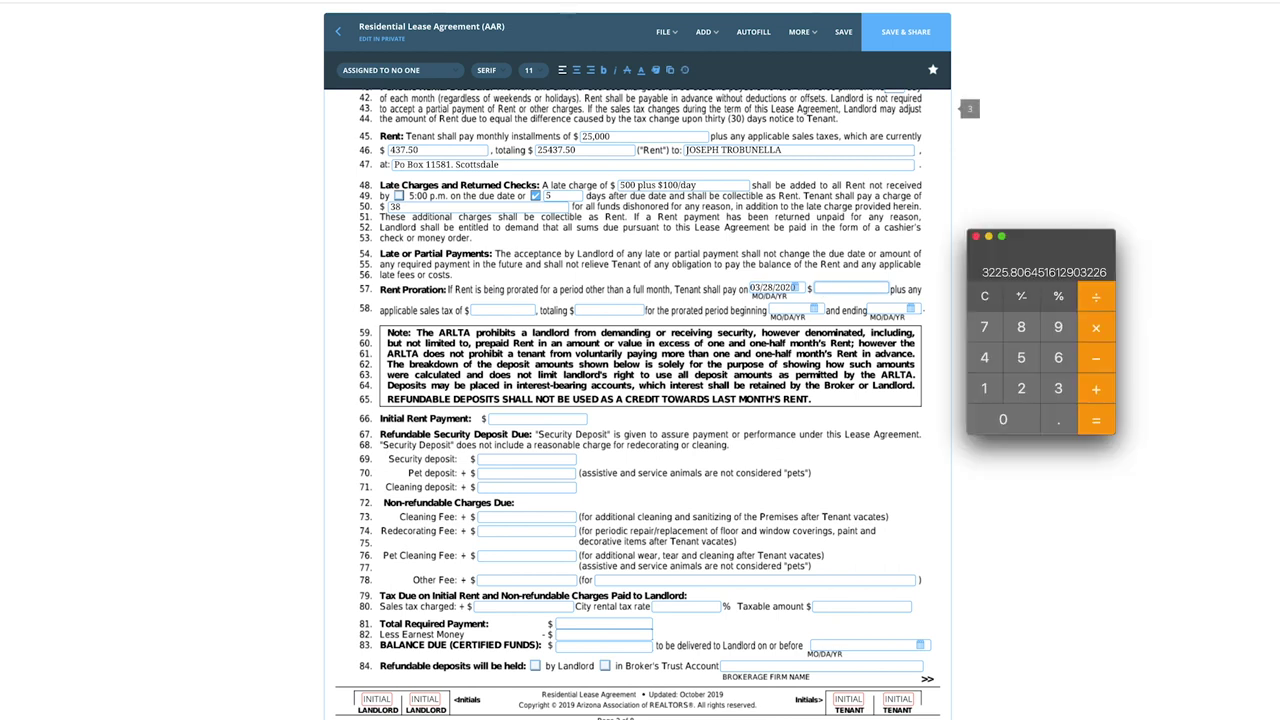
pyautogui.click(988, 236)
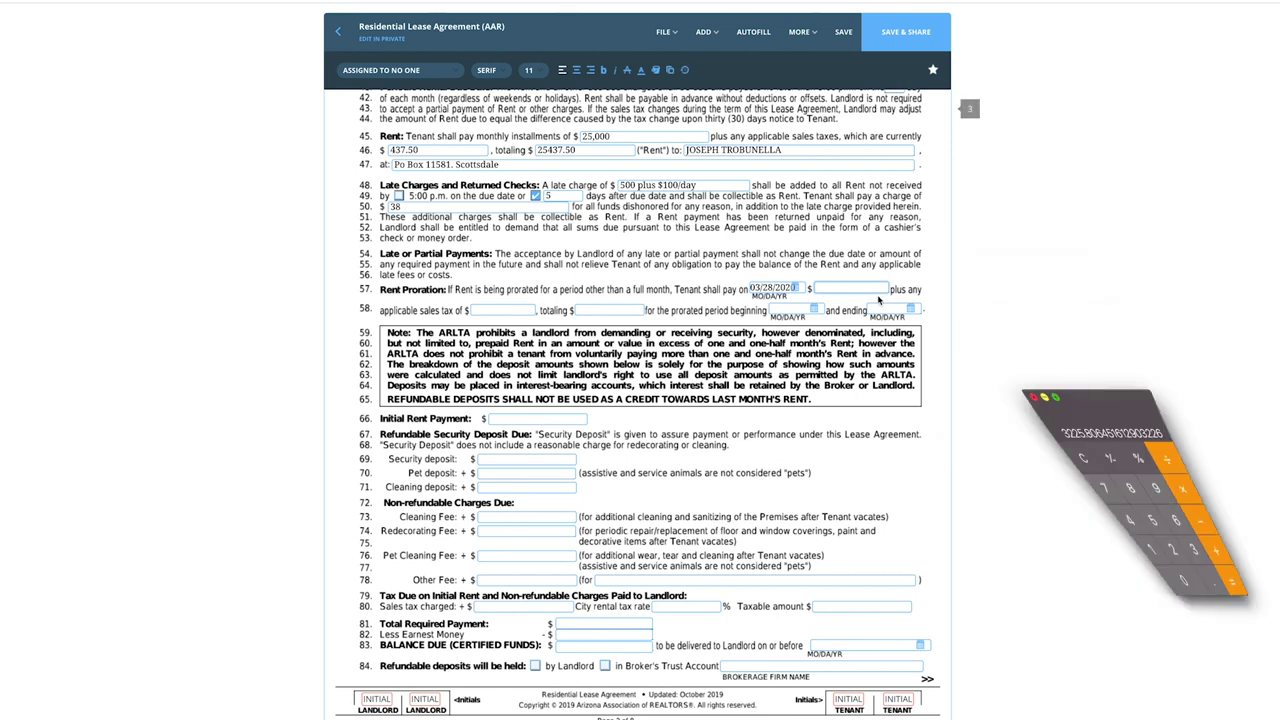
pyautogui.write('3225.80')
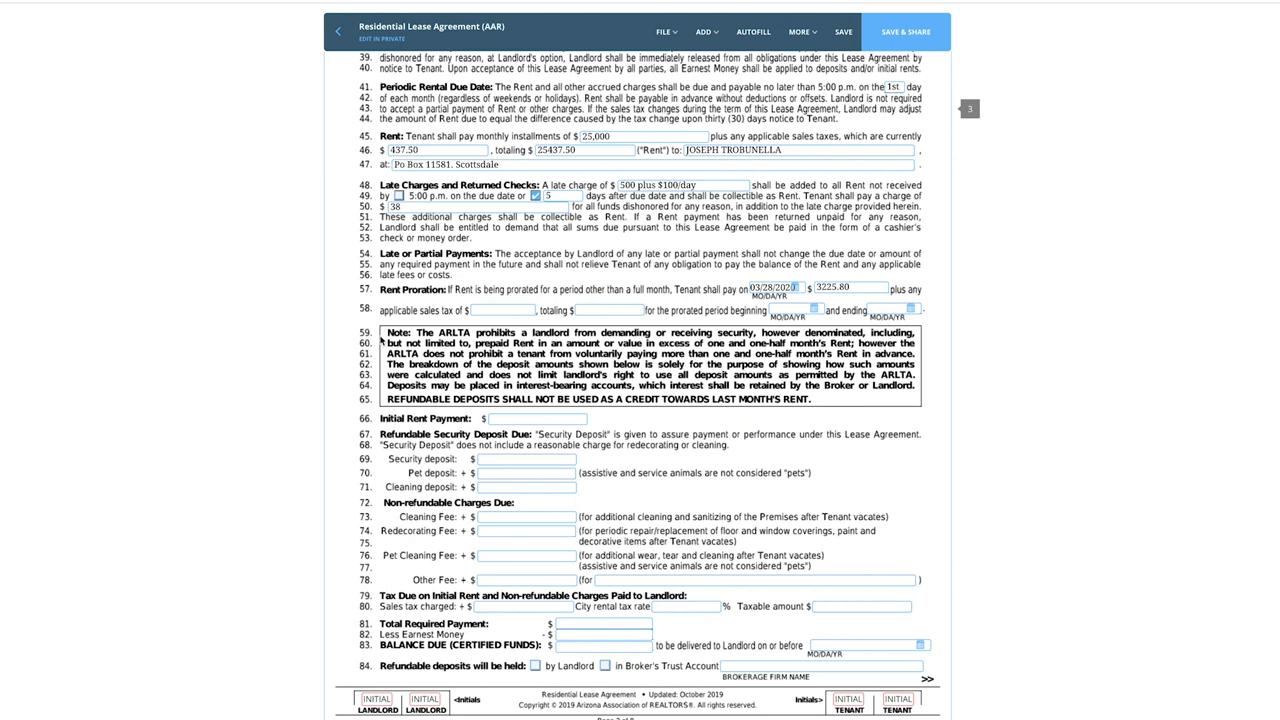
# Calculate the sales tax on the prorated rent as 3225.80 × 0.0175
pyautogui.press('super+Tab')
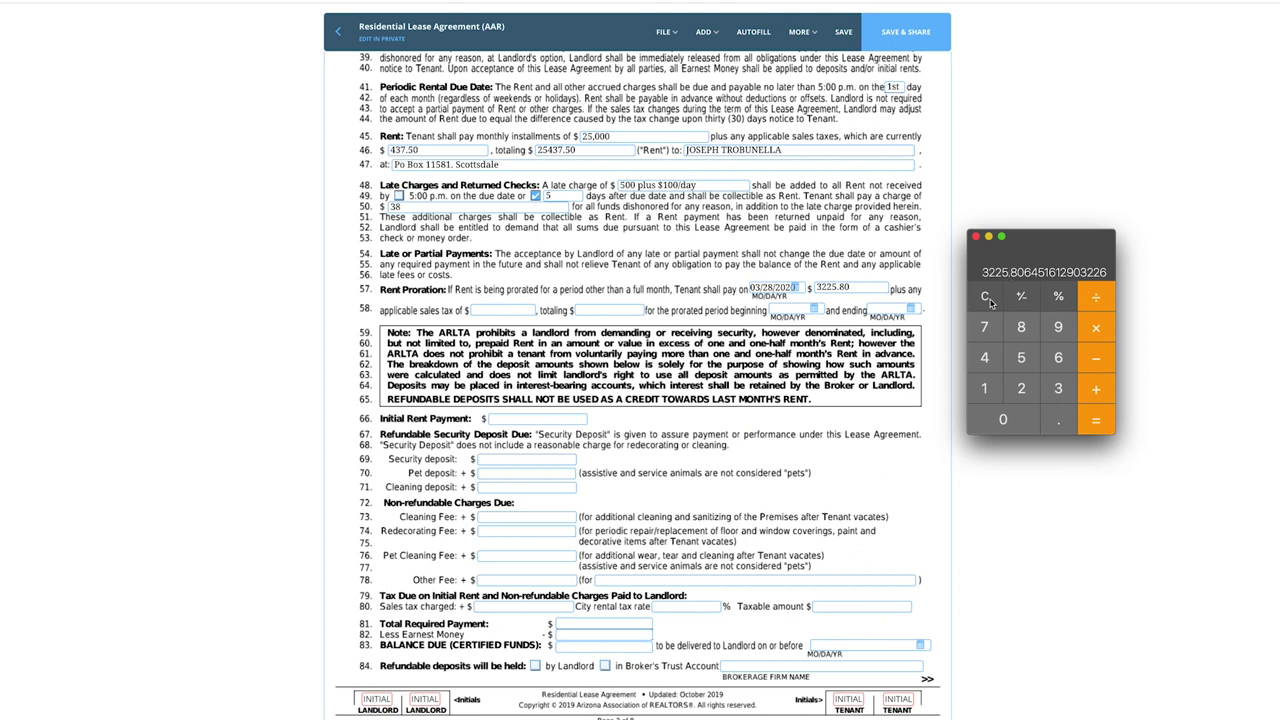
pyautogui.click(985, 297)
pyautogui.write('3225.80')
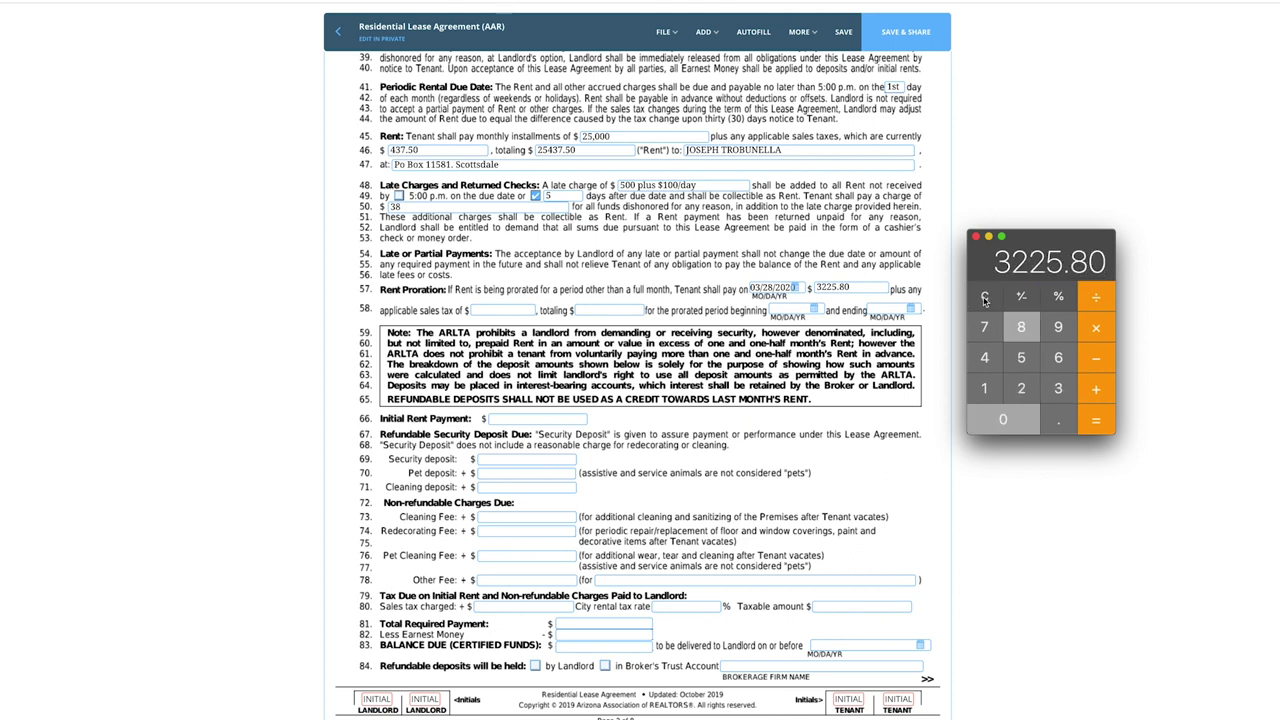
pyautogui.write('*0.0175')
pyautogui.press('Return')
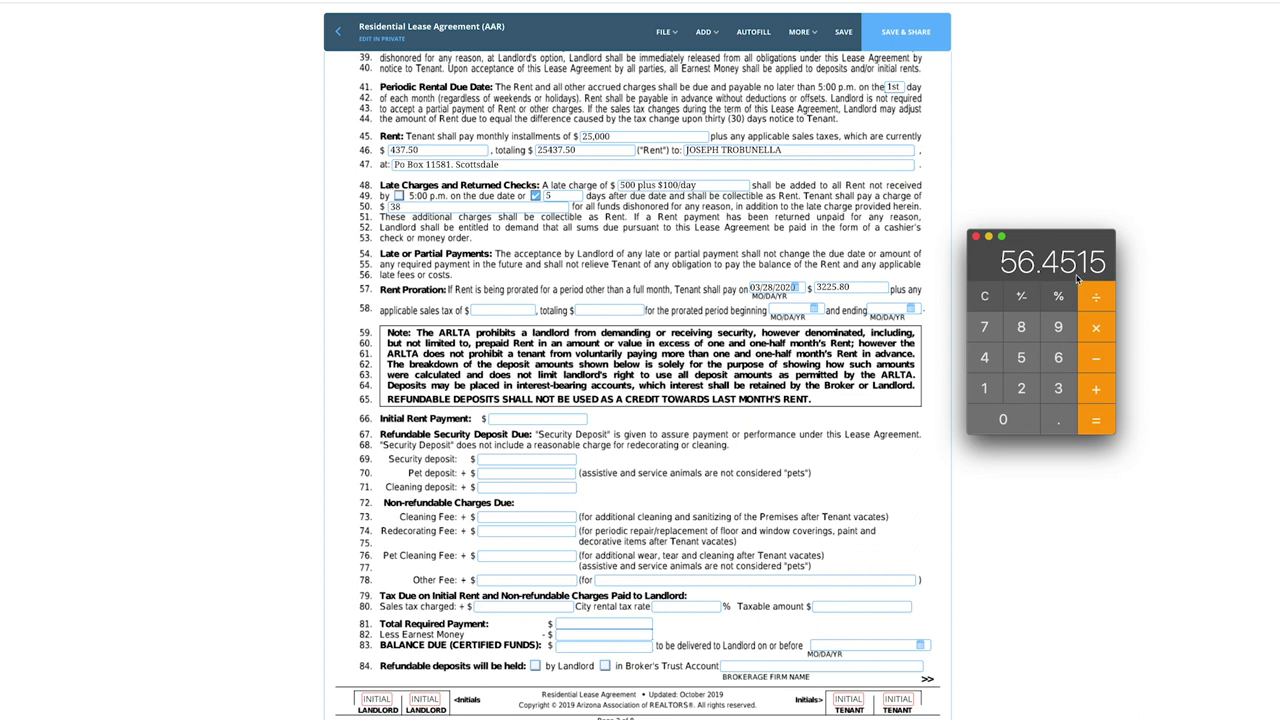
pyautogui.click(486, 309)
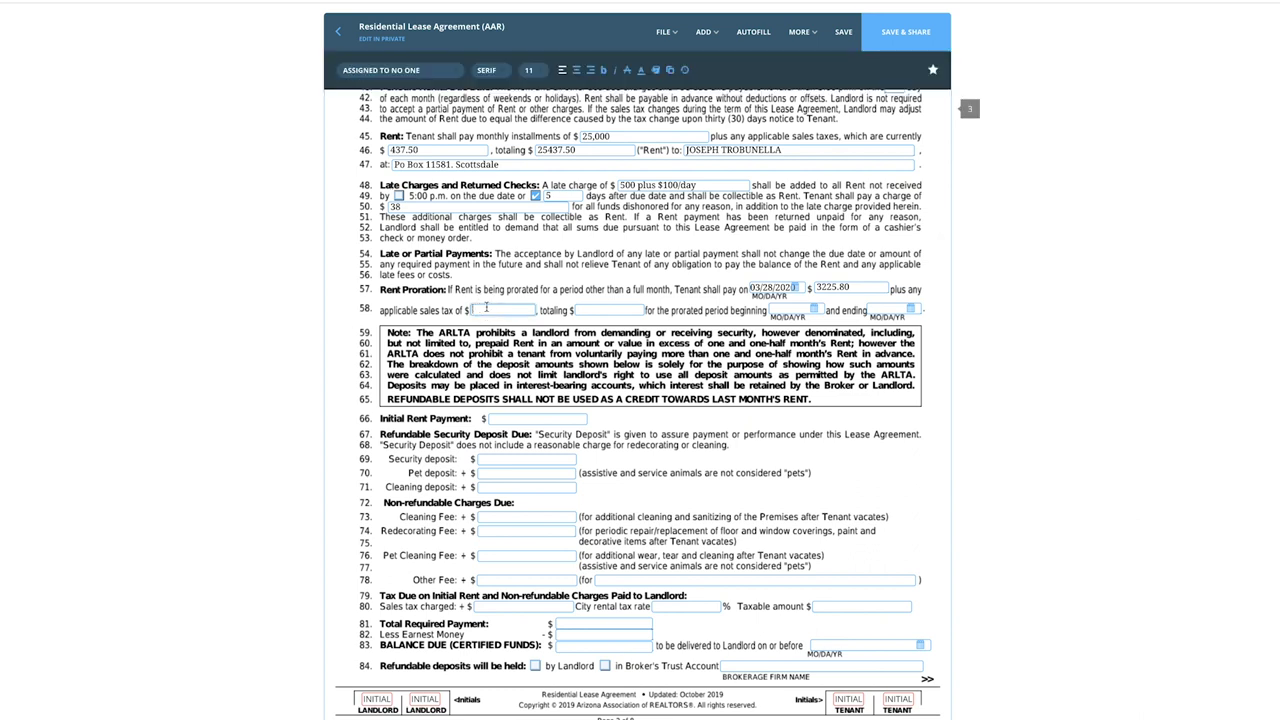
# Enter 56.45 sales tax and a 3282.25 prorated total on the proration line
pyautogui.write('56.45')
pyautogui.click(591, 309)
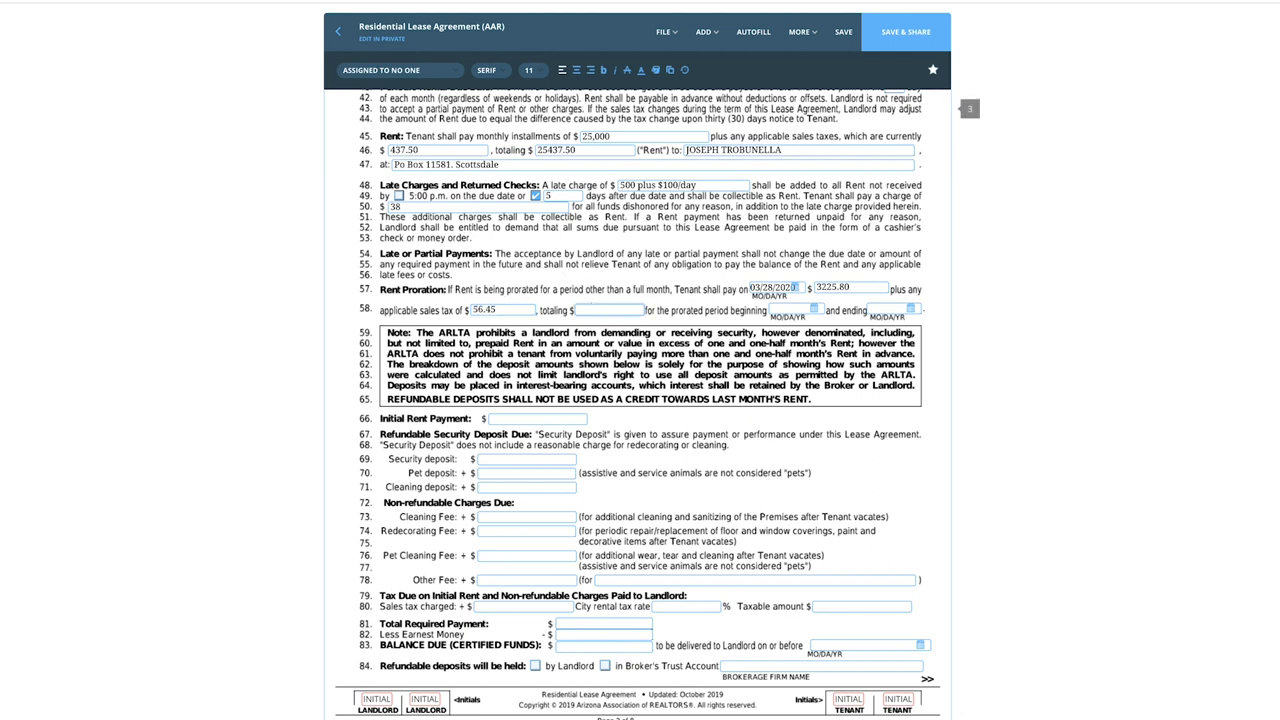
pyautogui.press('super+Tab')
pyautogui.press('Return')
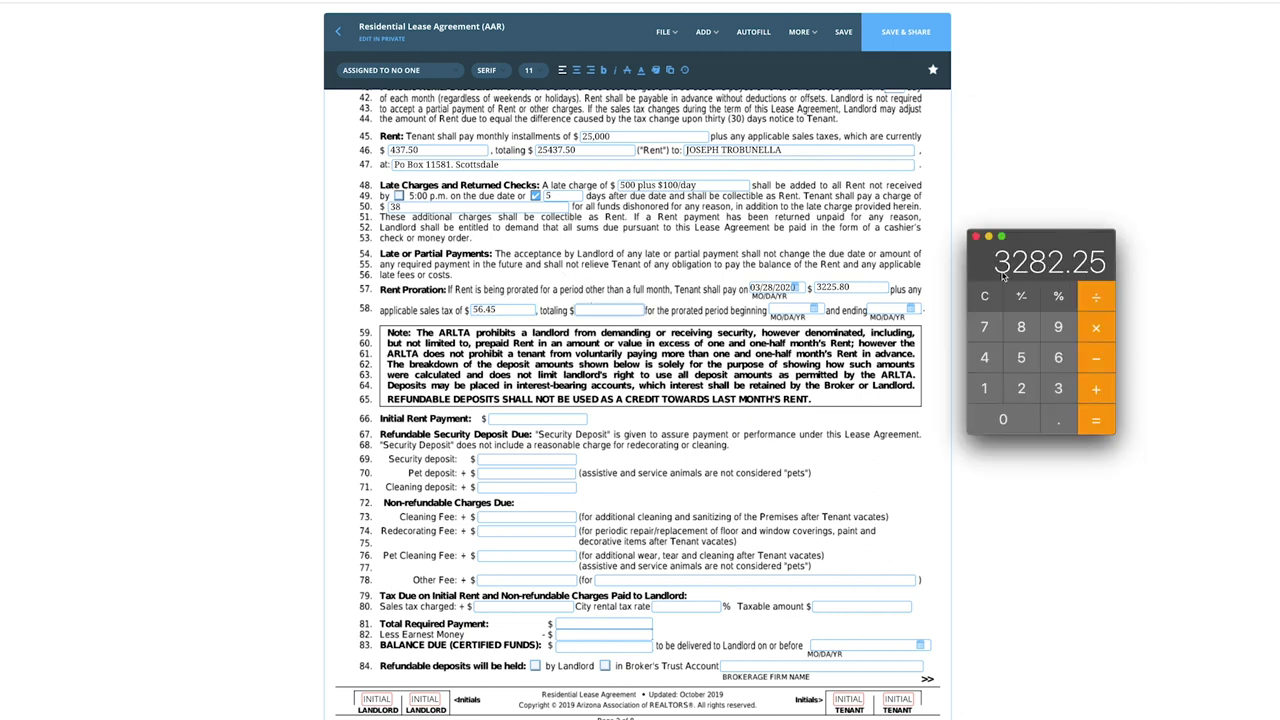
pyautogui.click(602, 312)
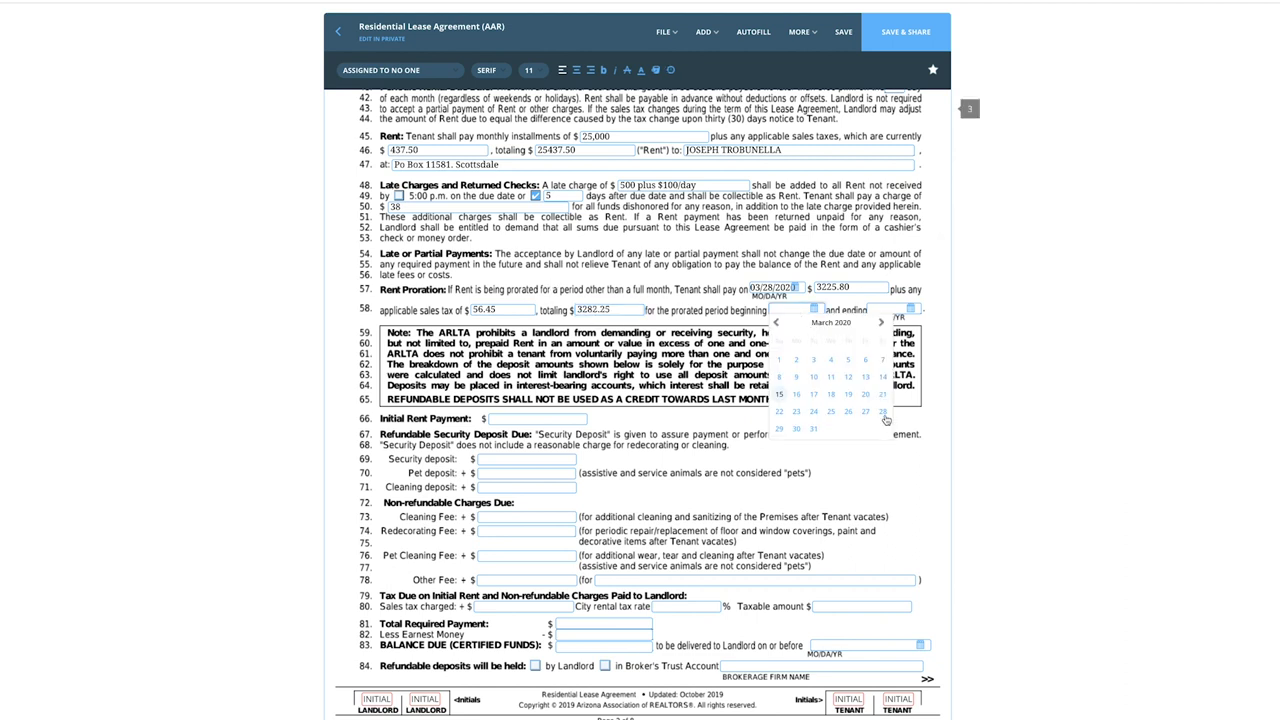
# Set the prorated period from March 28 to March 31, 2020
pyautogui.click(883, 412)
pyautogui.click(887, 309)
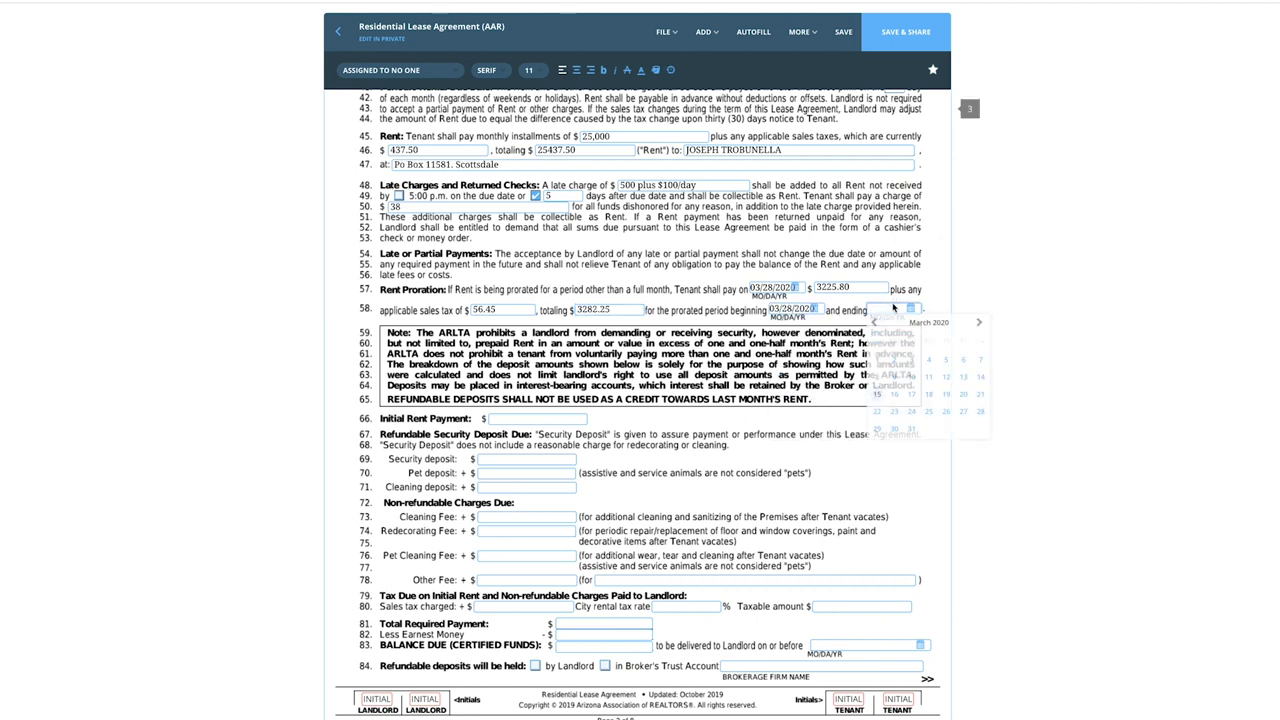
pyautogui.click(908, 429)
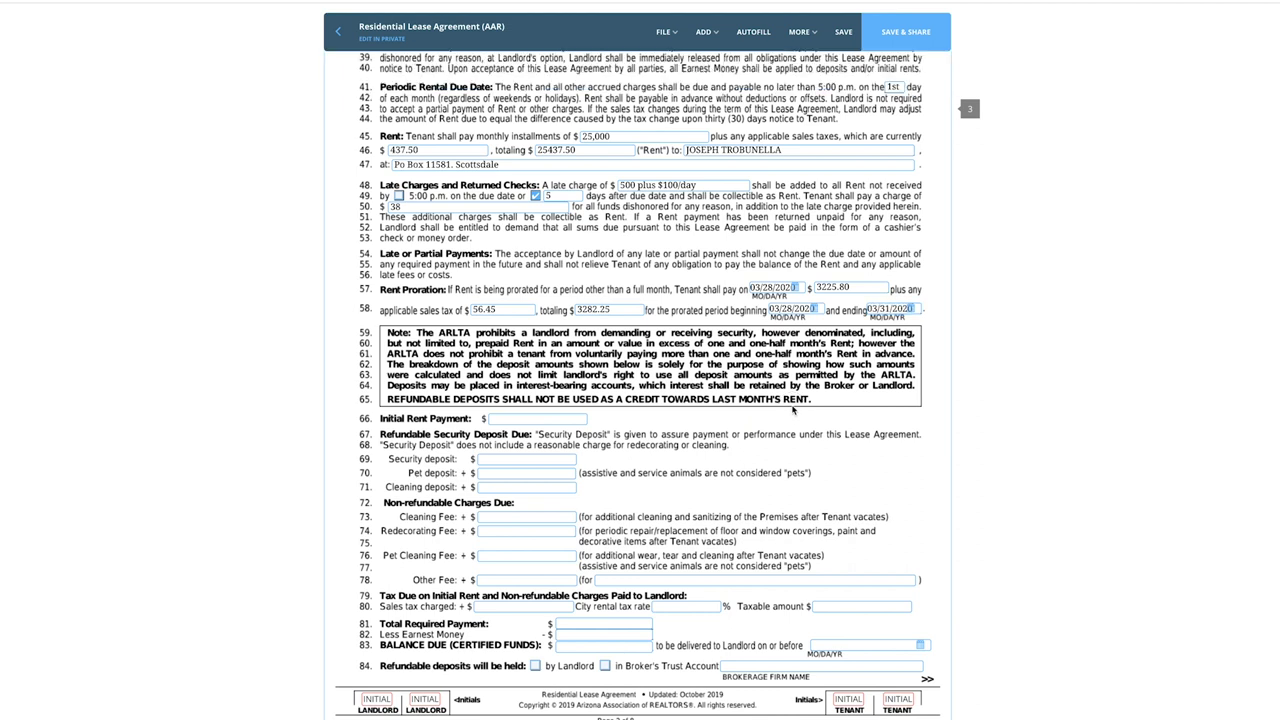
pyautogui.click(540, 416)
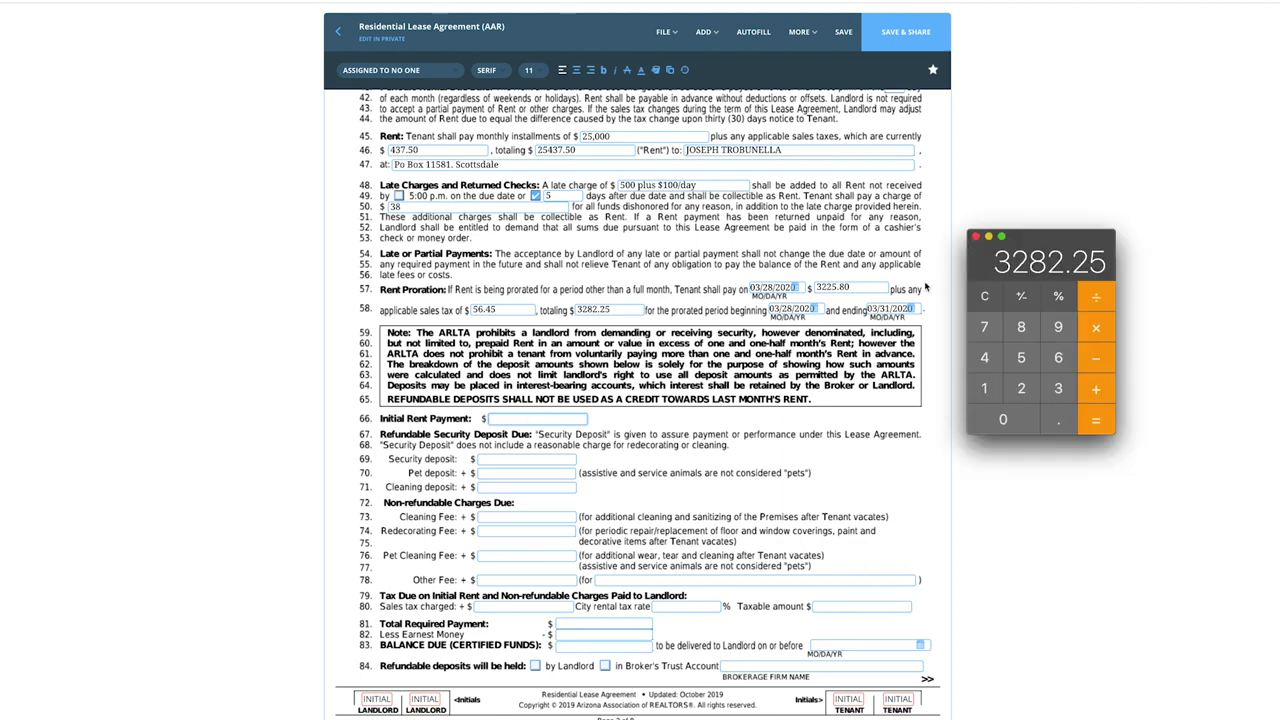
# Compute 3225.80 + 25000 and enter 28,225 as the Initial Rent Payment
pyautogui.click(984, 296)
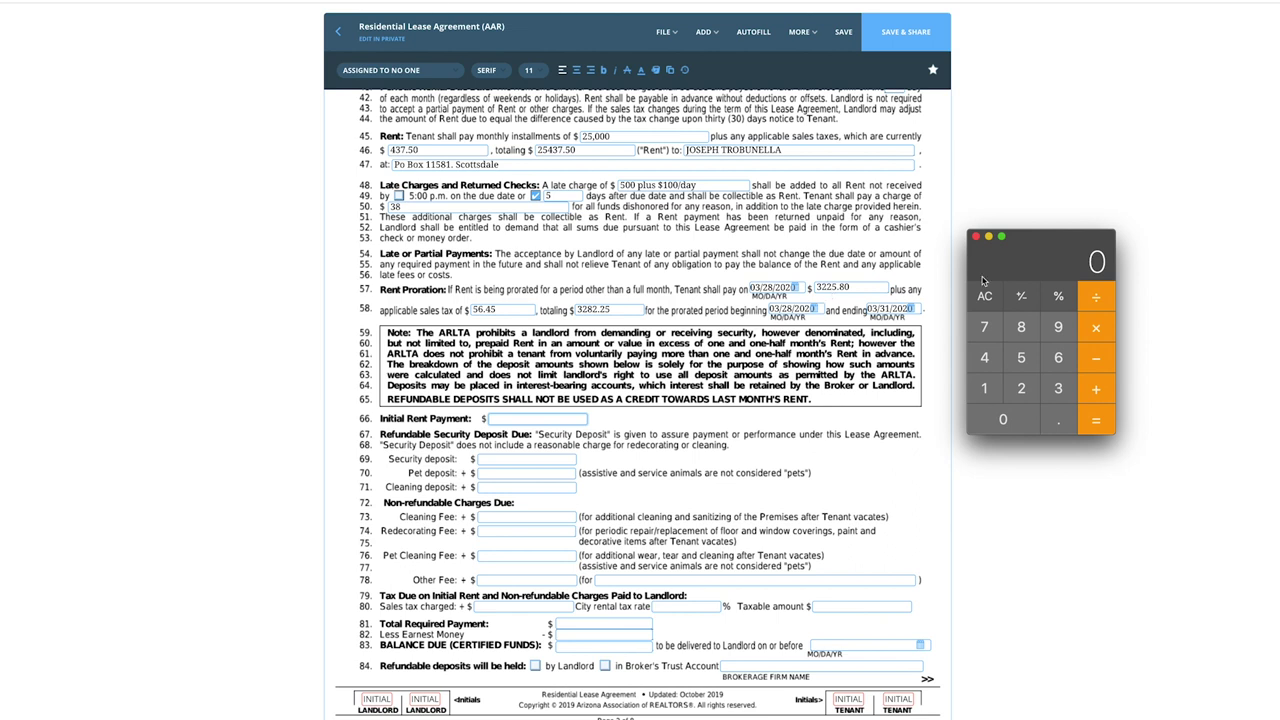
pyautogui.write('3225.80+25000')
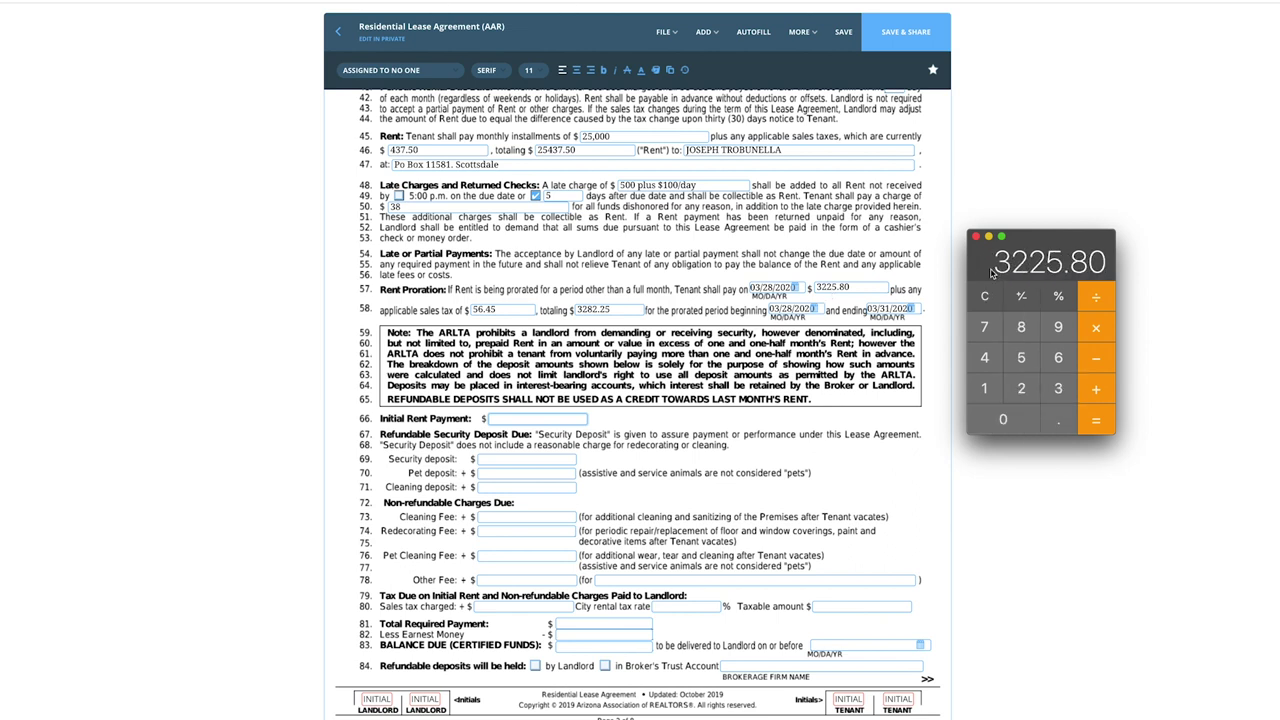
pyautogui.press('Return')
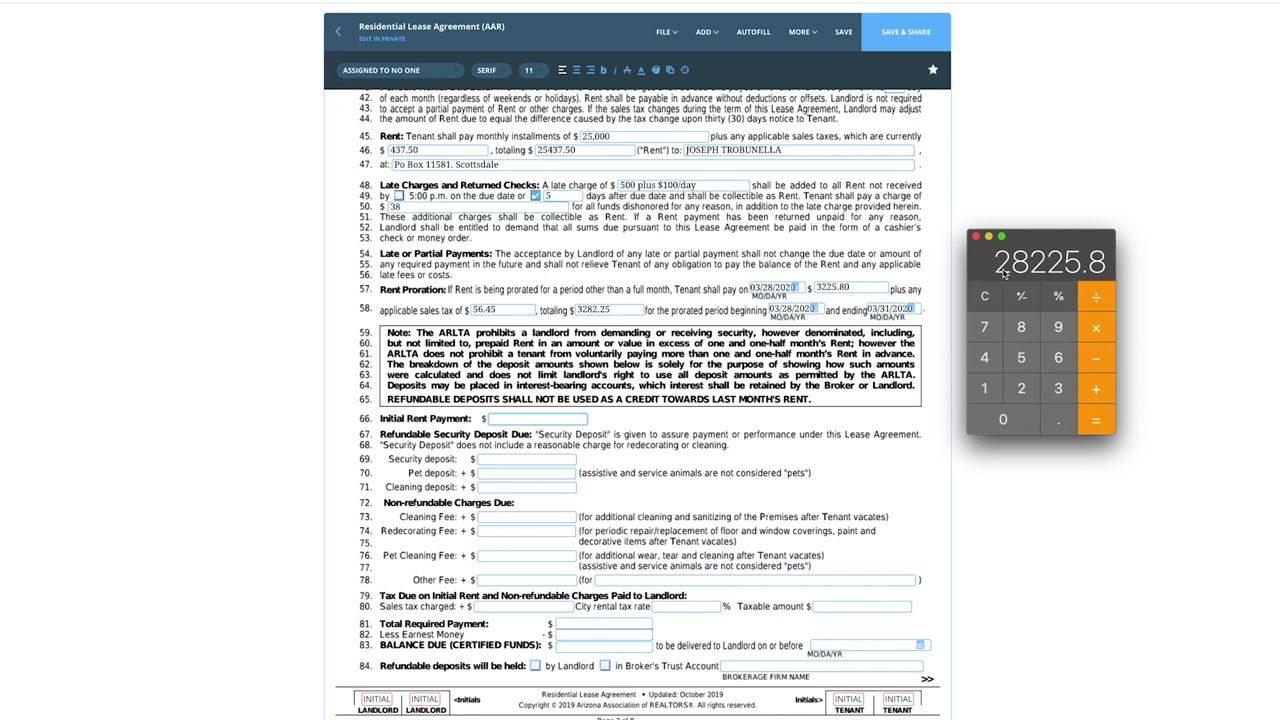
pyautogui.click(544, 418)
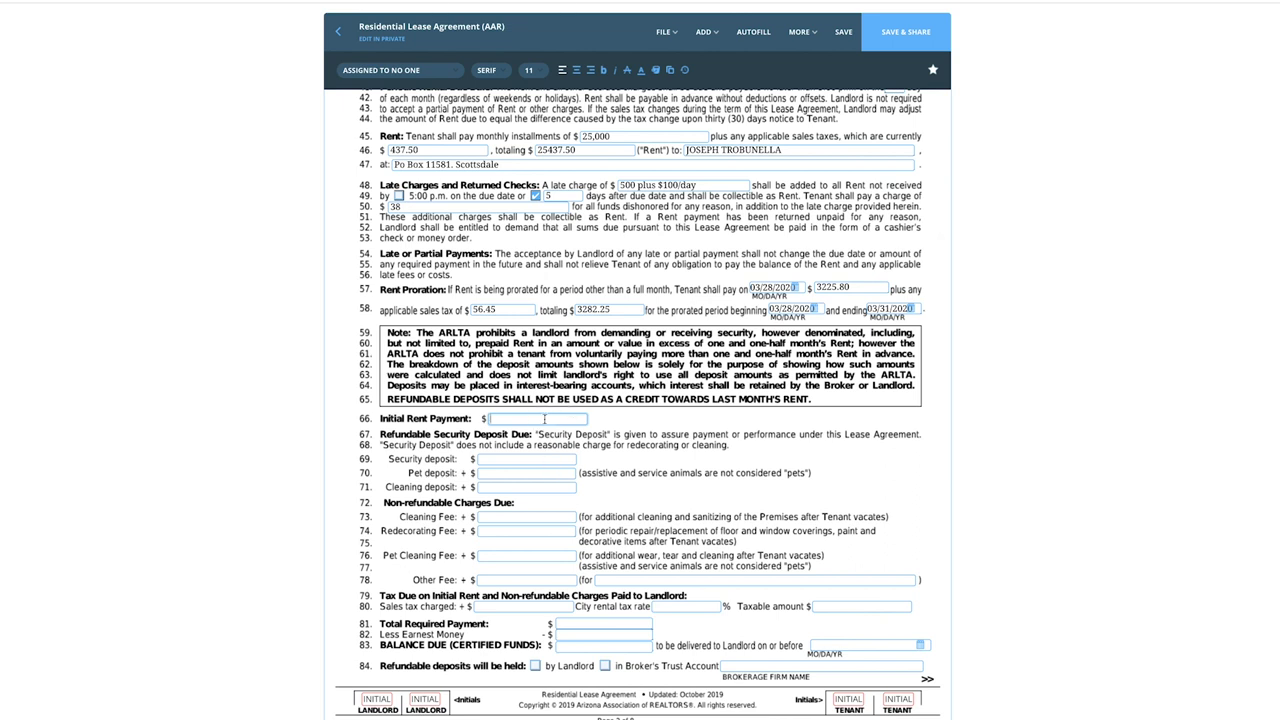
pyautogui.write('28,225.80')
# Finish the initial rent payment as 28,225.80, then enter a 25000 security deposit and 500 pet deposit
pyautogui.click(517, 458)
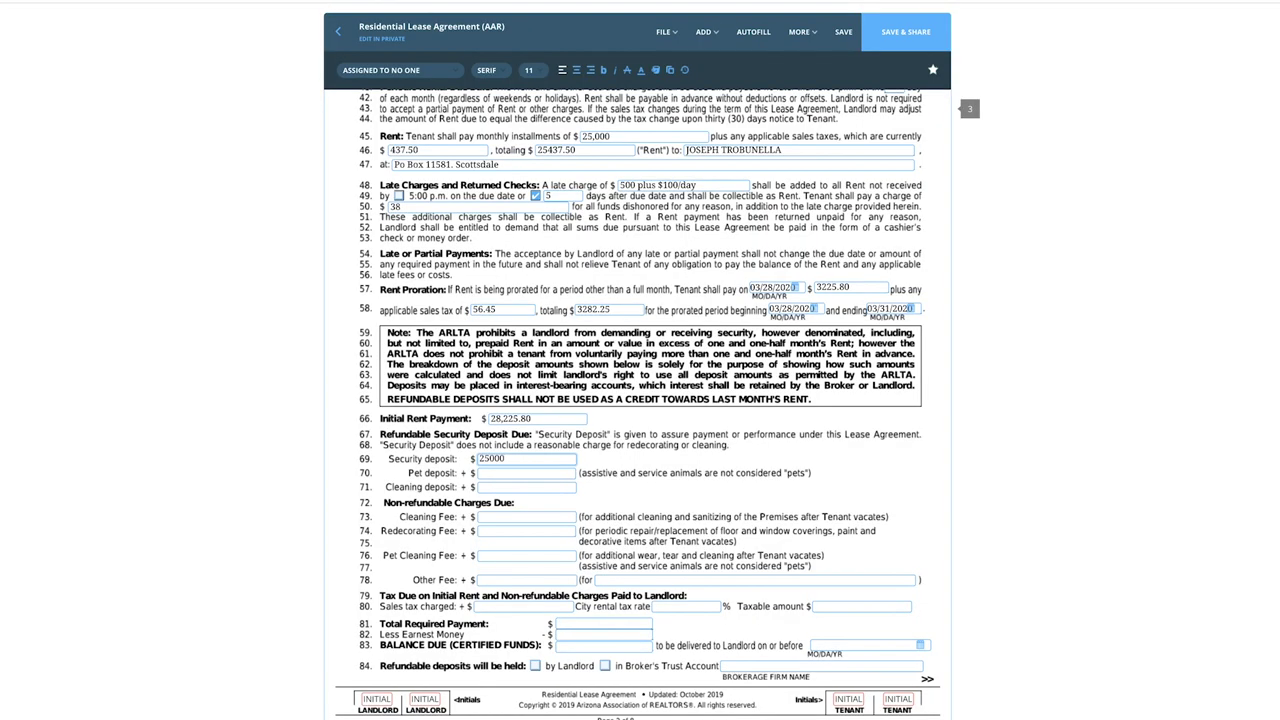
pyautogui.click(502, 474)
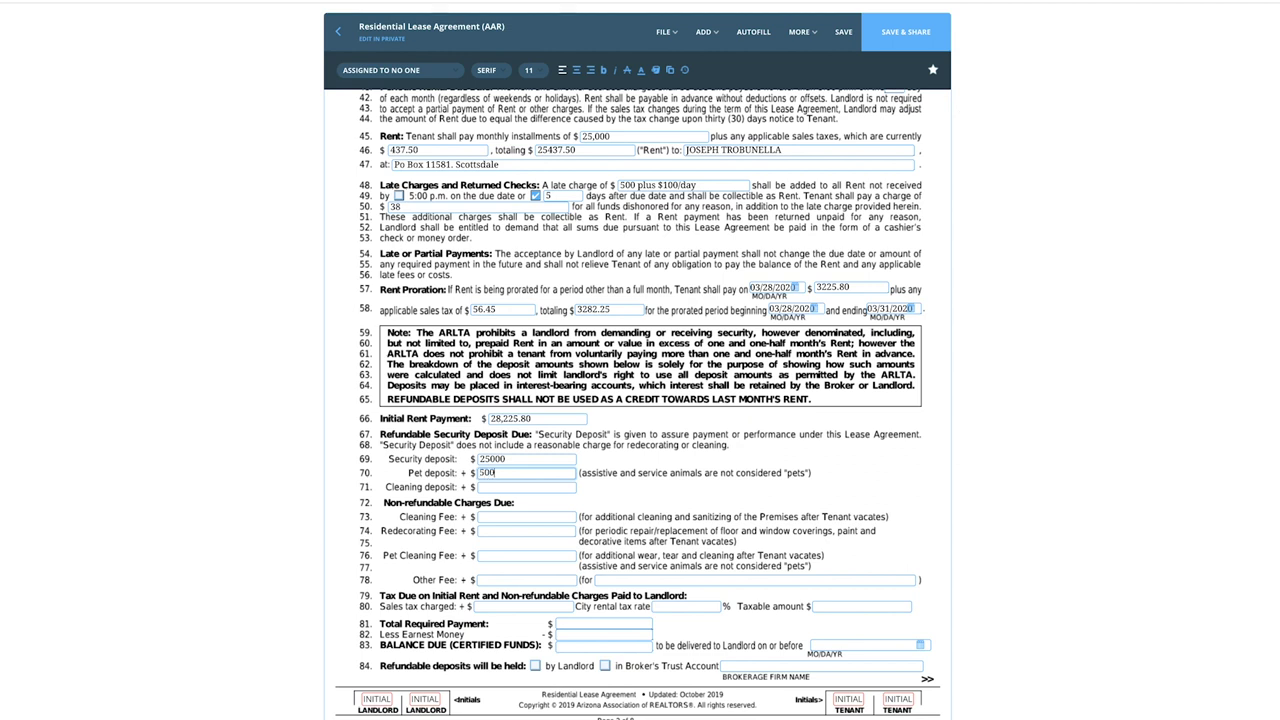
pyautogui.click(500, 489)
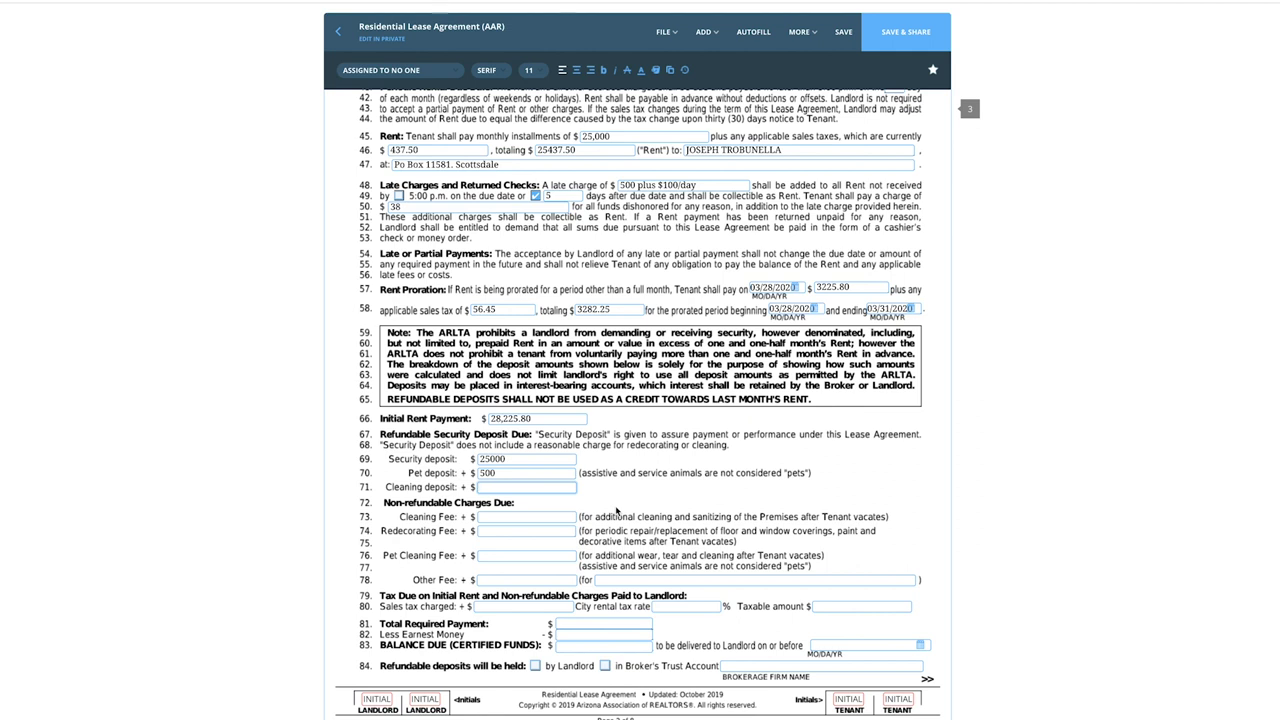
# Enter a 250 cleaning fee and start the pet cleaning fee with 25
pyautogui.scroll(-1, 617, 510)
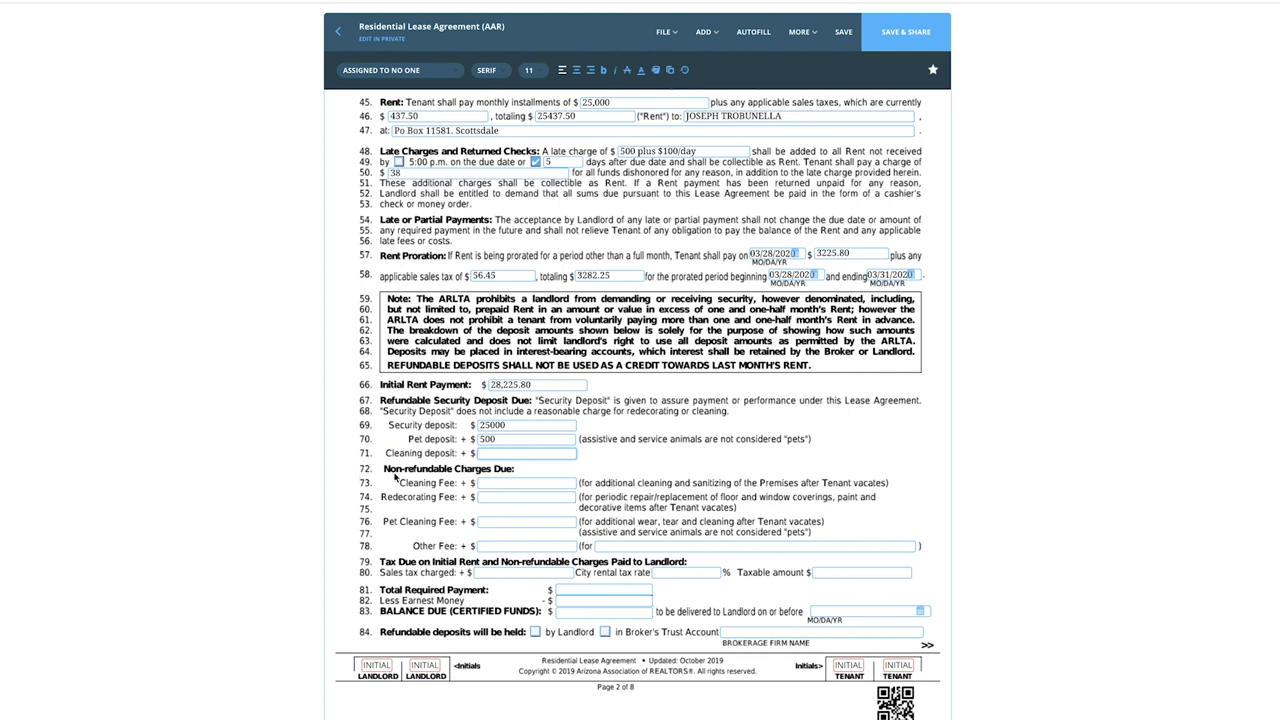
pyautogui.click(500, 481)
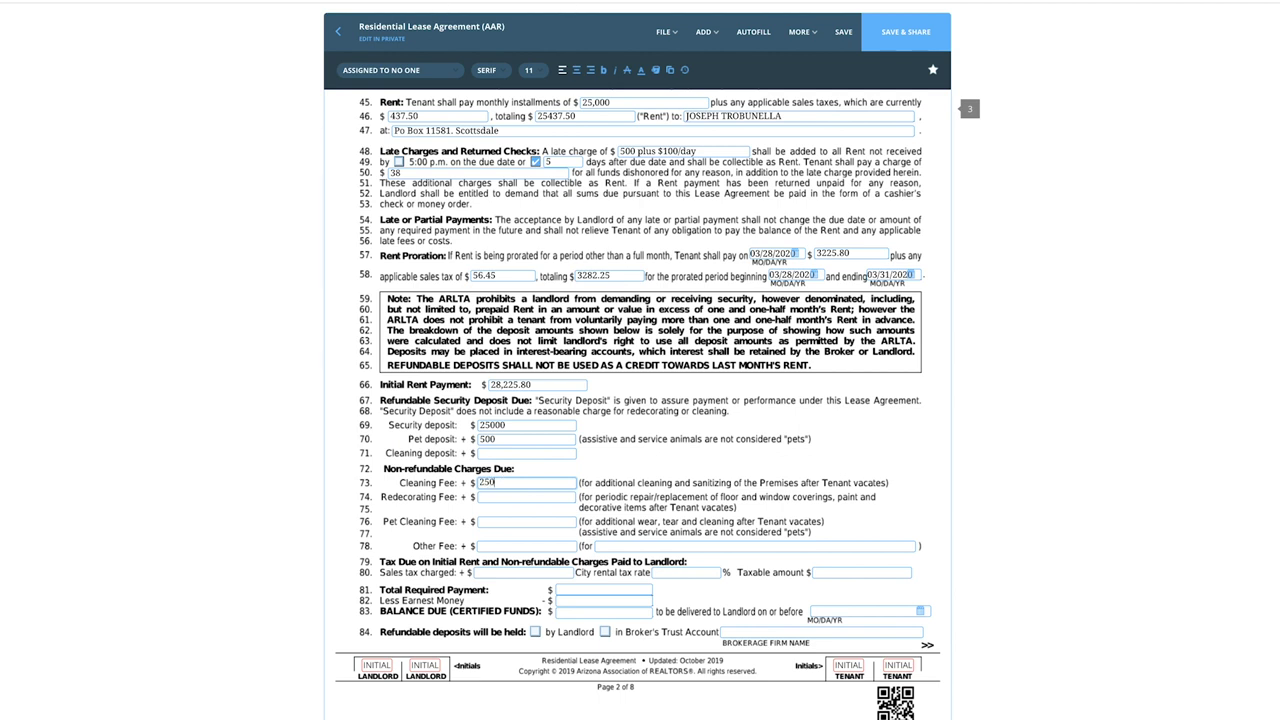
pyautogui.click(492, 521)
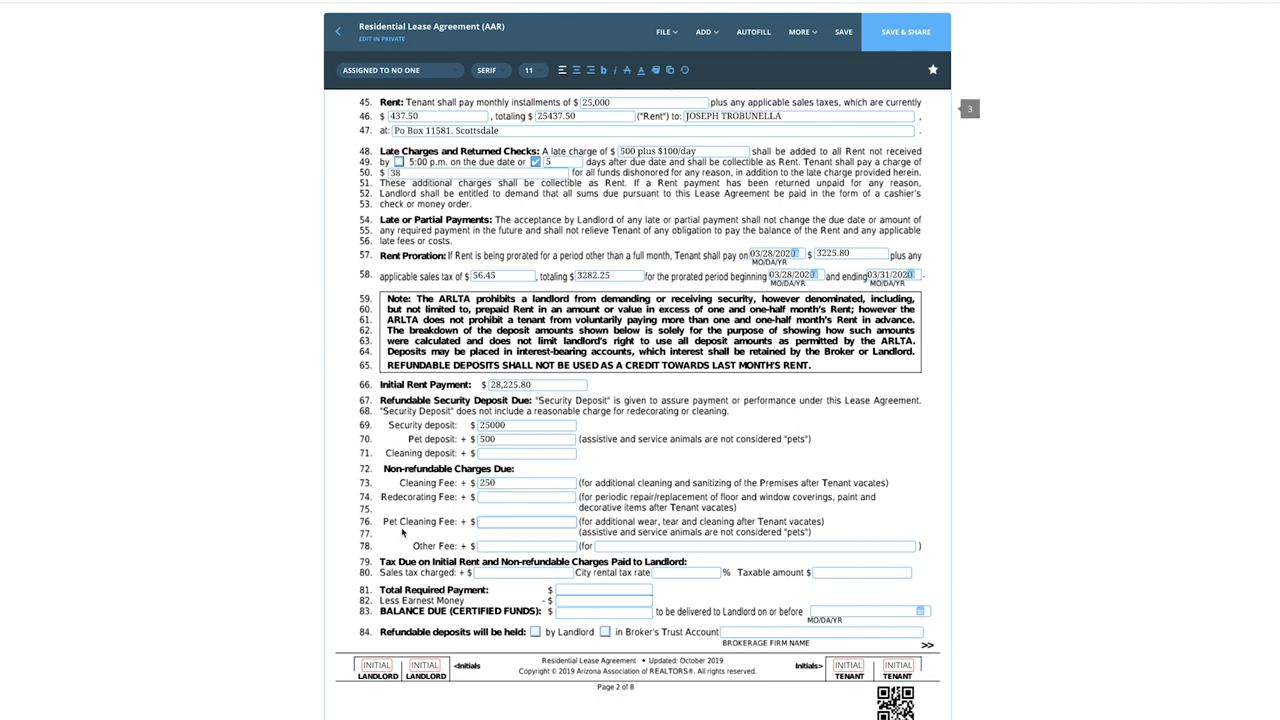
pyautogui.write('250')
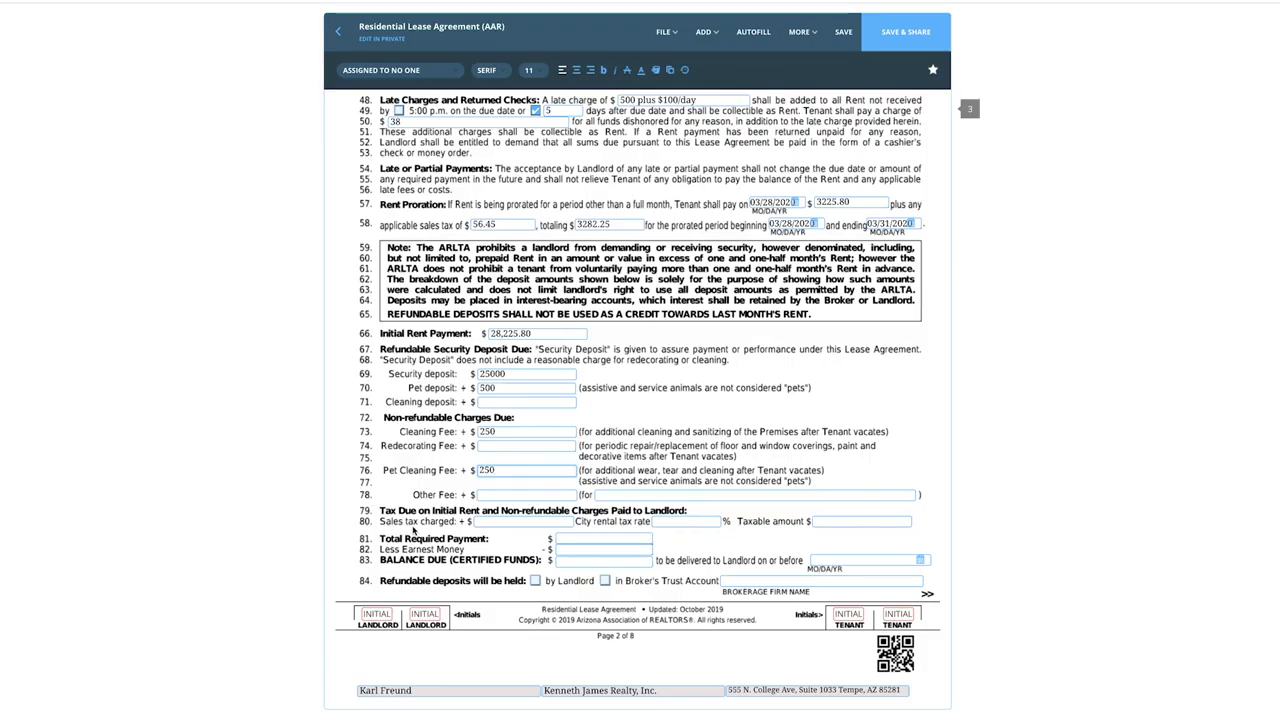
pyautogui.scroll(-1, 413, 530)
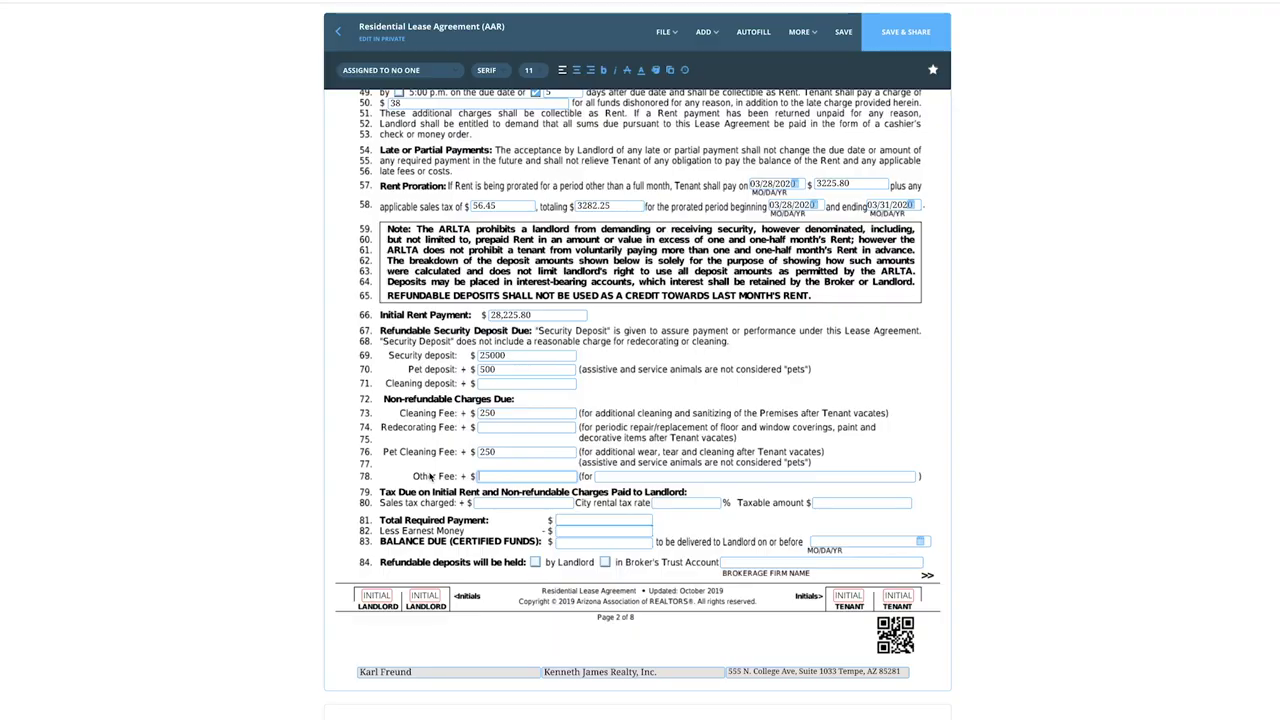
# Compute 28225.8 × 0.0175 and enter 493.95 as the sales tax charged
pyautogui.scroll(-2, 430, 477)
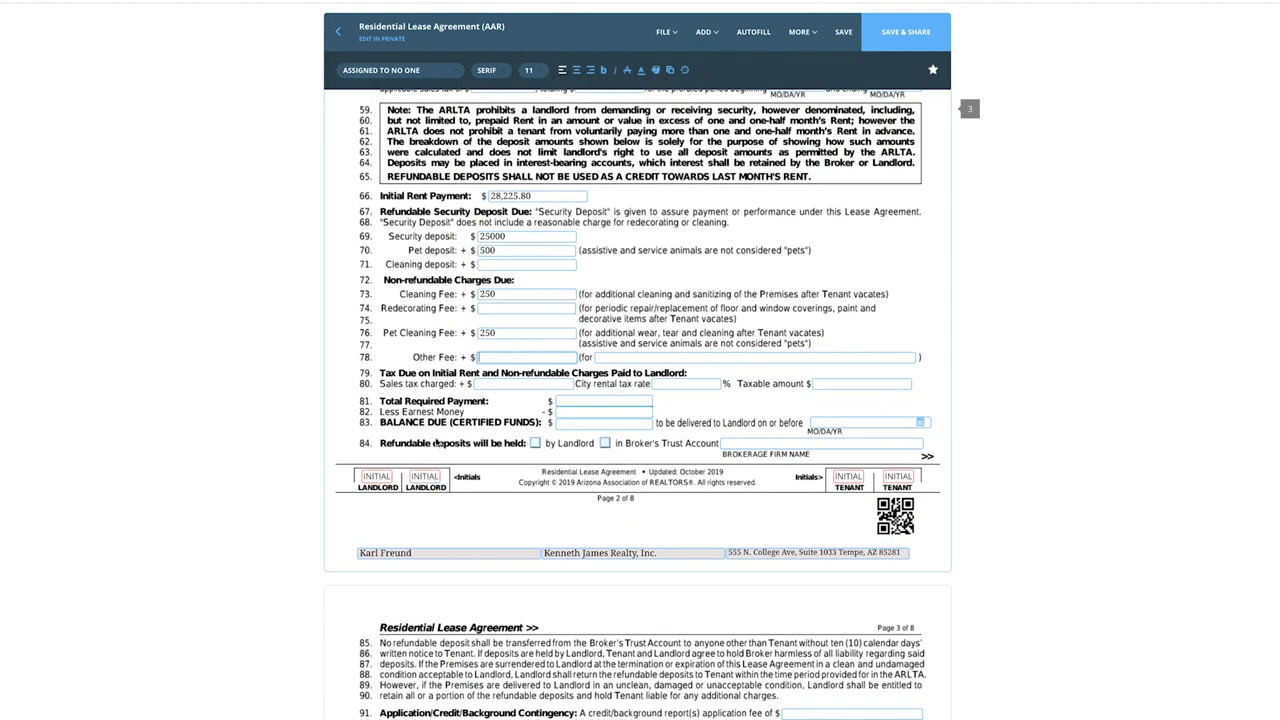
pyautogui.click(492, 384)
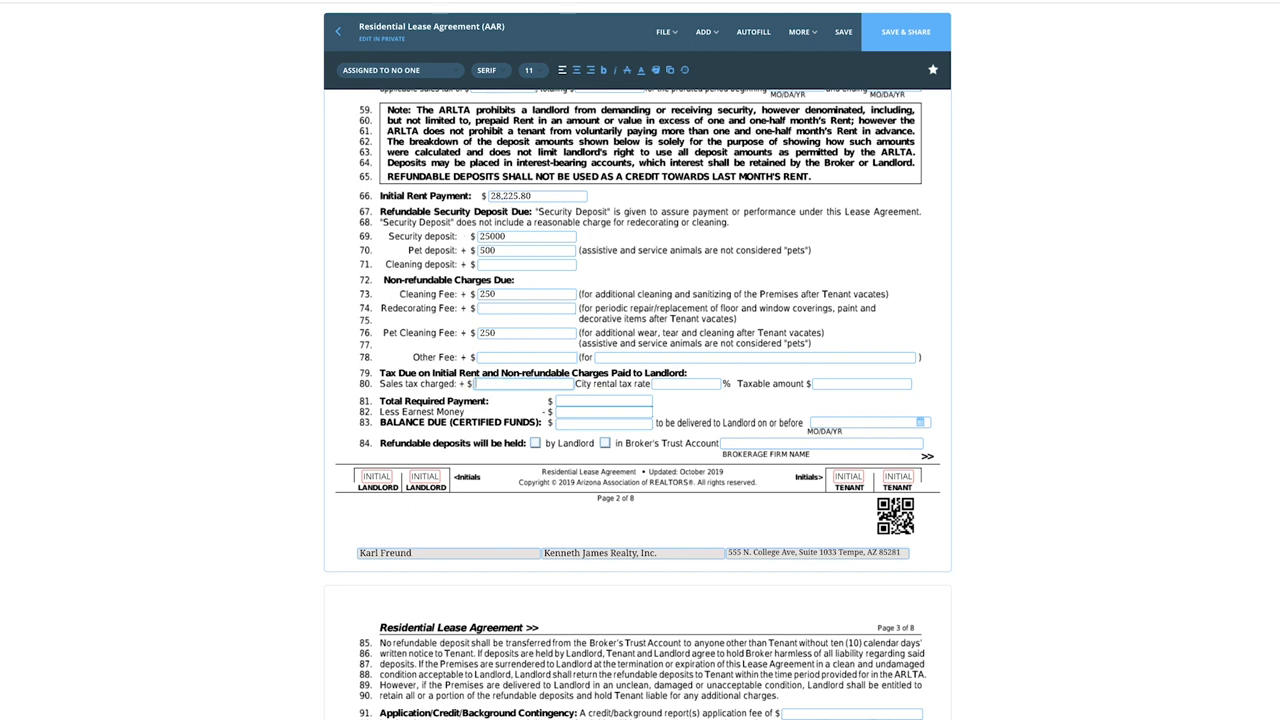
pyautogui.press('super+Tab')
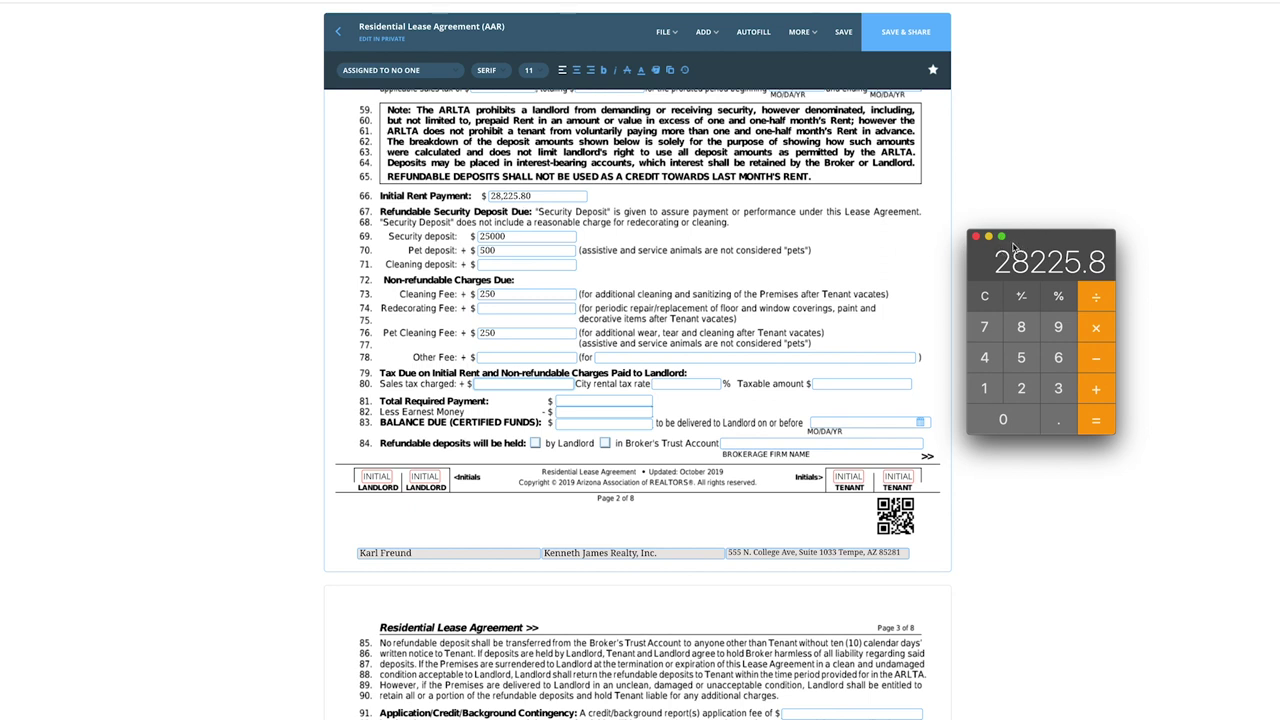
pyautogui.write('*0.0175')
pyautogui.press('Return')
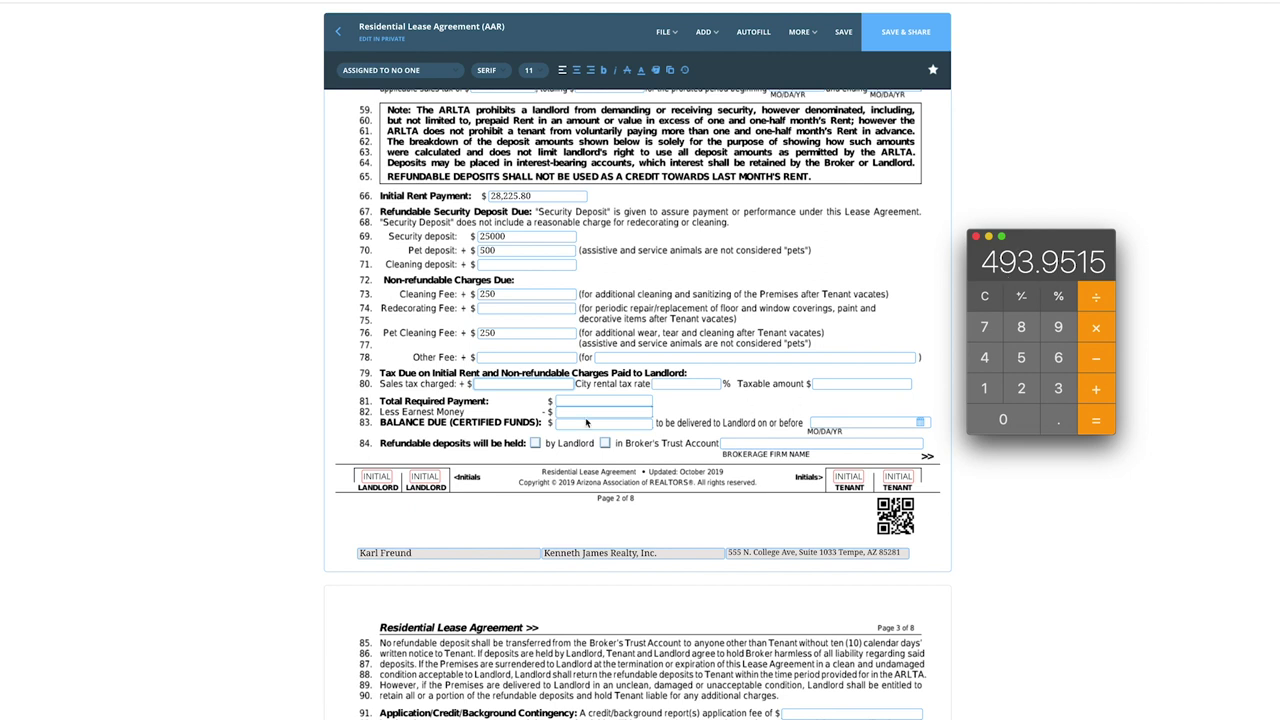
pyautogui.click(496, 385)
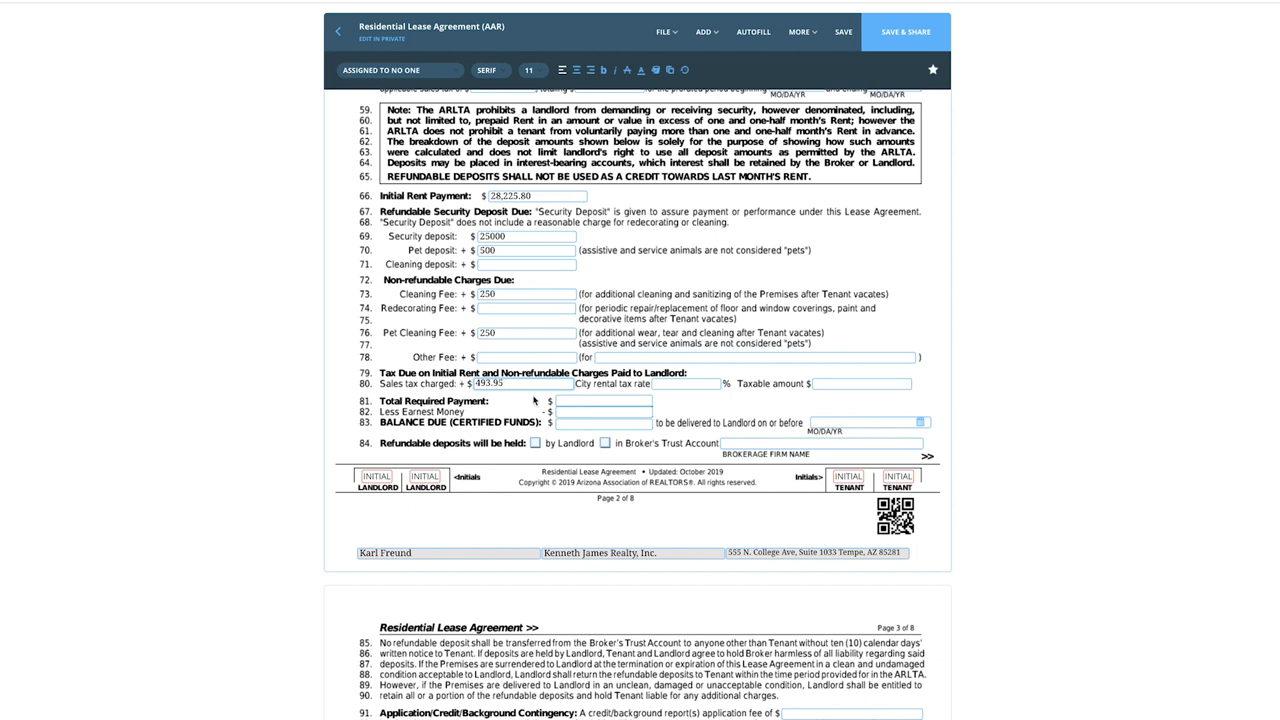
# Set the city rental tax rate to 1.75 and paste 28,225.80 as the taxable amount
pyautogui.click(684, 385)
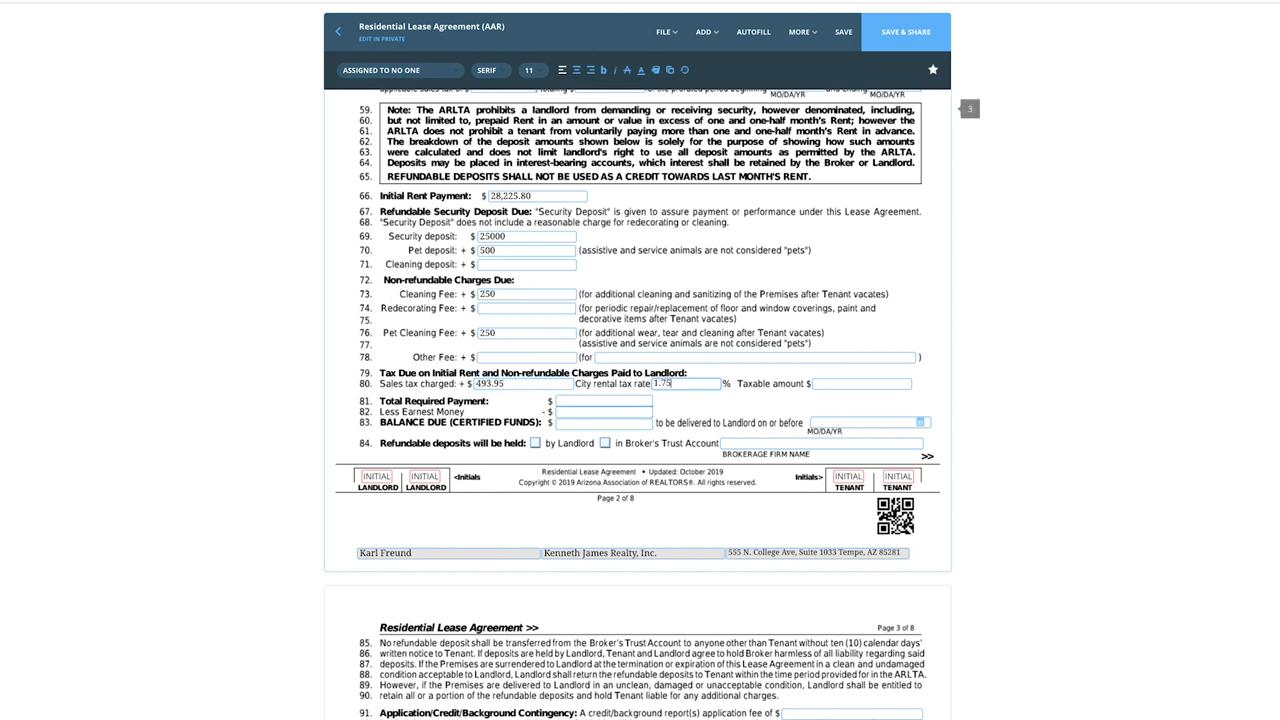
pyautogui.doubleClick(511, 195)
pyautogui.hotkey('ctrl', 'c')
pyautogui.click(845, 385)
pyautogui.hotkey('ctrl', 'v')
pyautogui.click(568, 400)
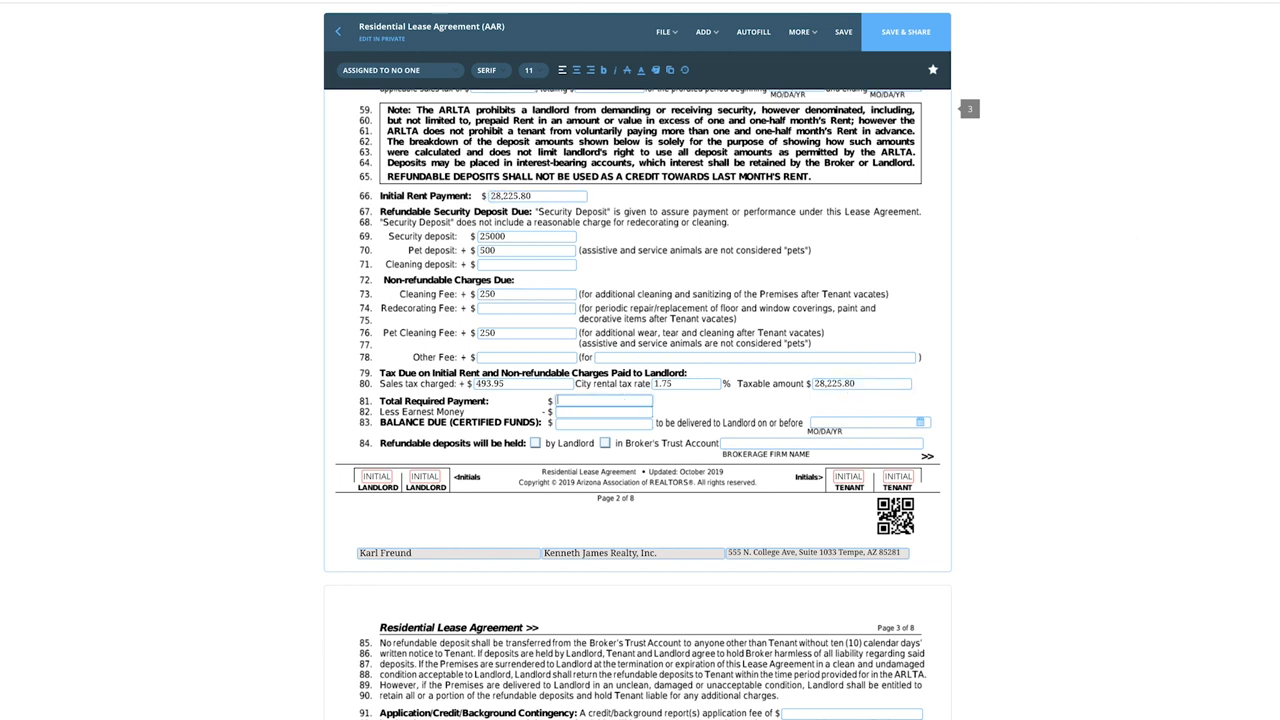
pyautogui.press('super+Tab')
pyautogui.click(972, 298)
pyautogui.click(1003, 275)
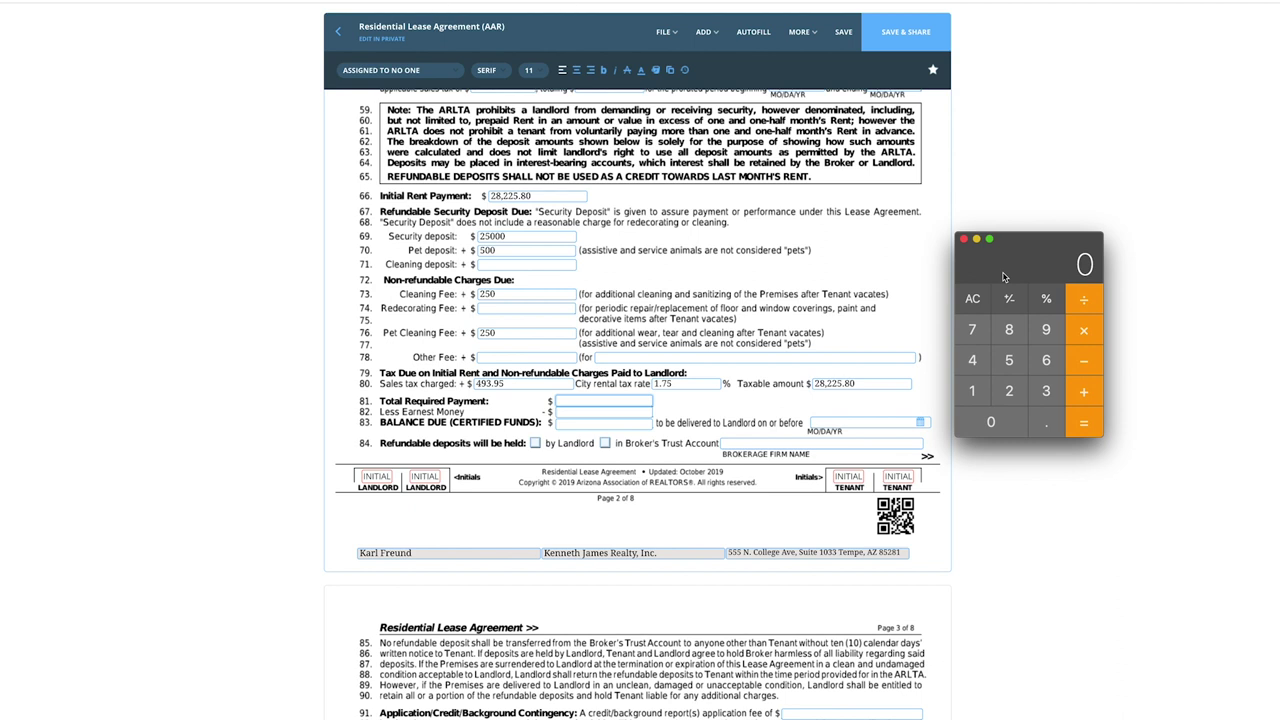
# Total 28225.80+25000+500+250+250+493.95 in Calculator and enter 54719.75 as the Total Required Payment
pyautogui.write('2')
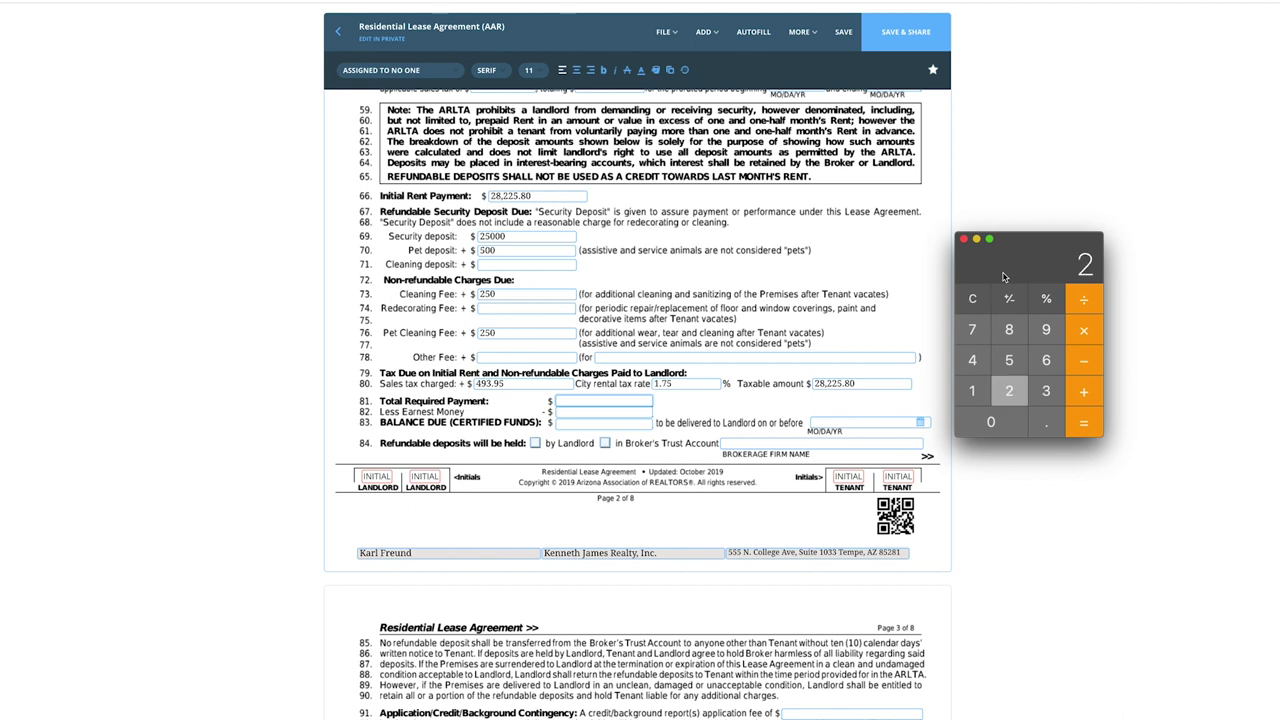
pyautogui.write('8225.80')
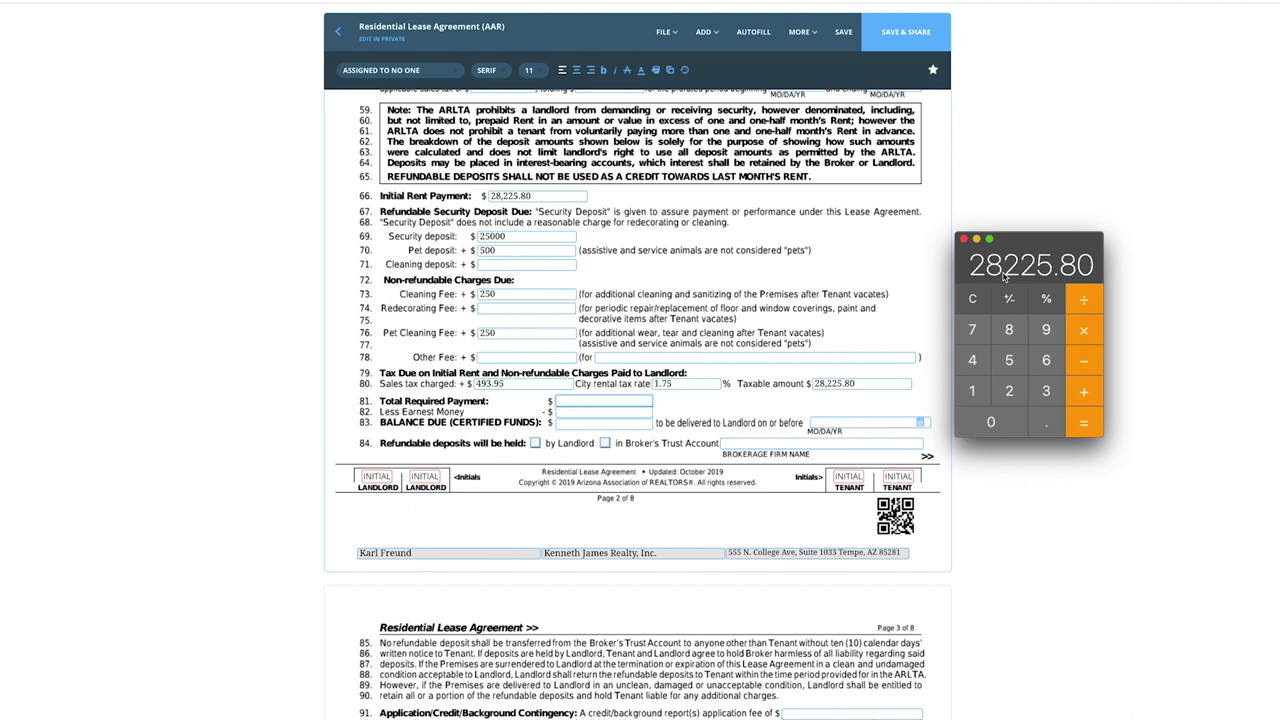
pyautogui.write('+25000+500+250')
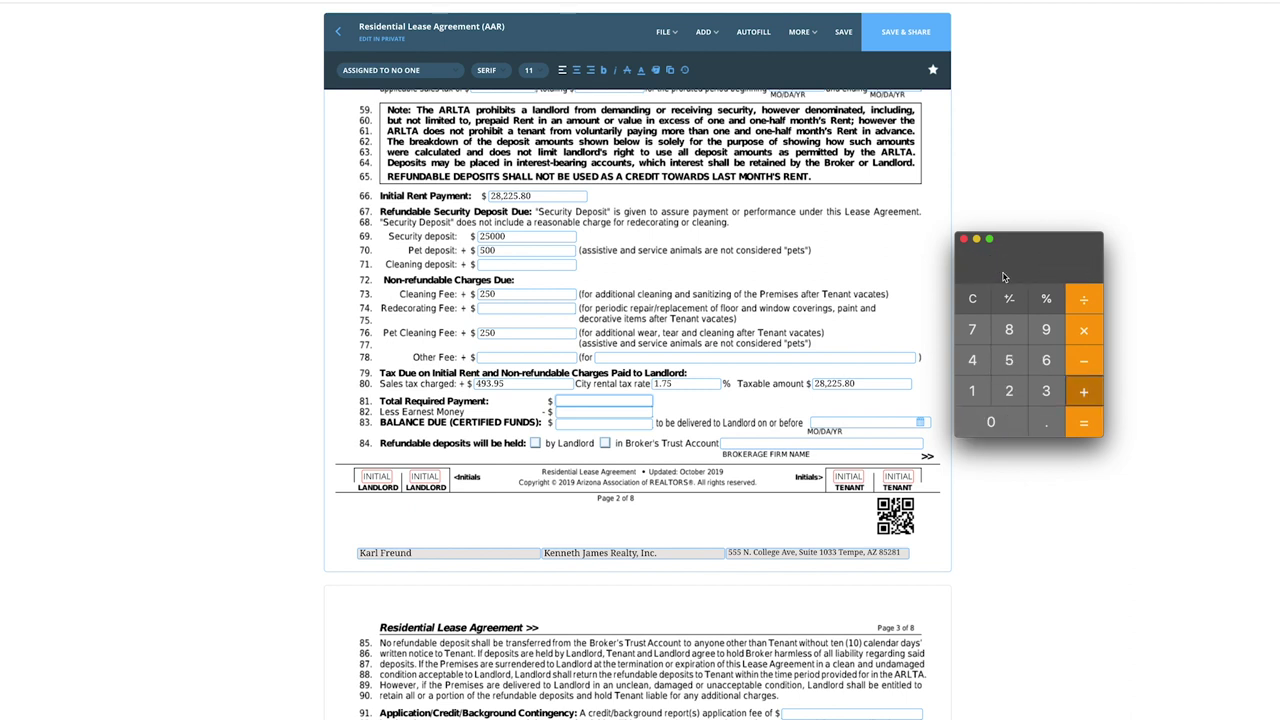
pyautogui.write('+250')
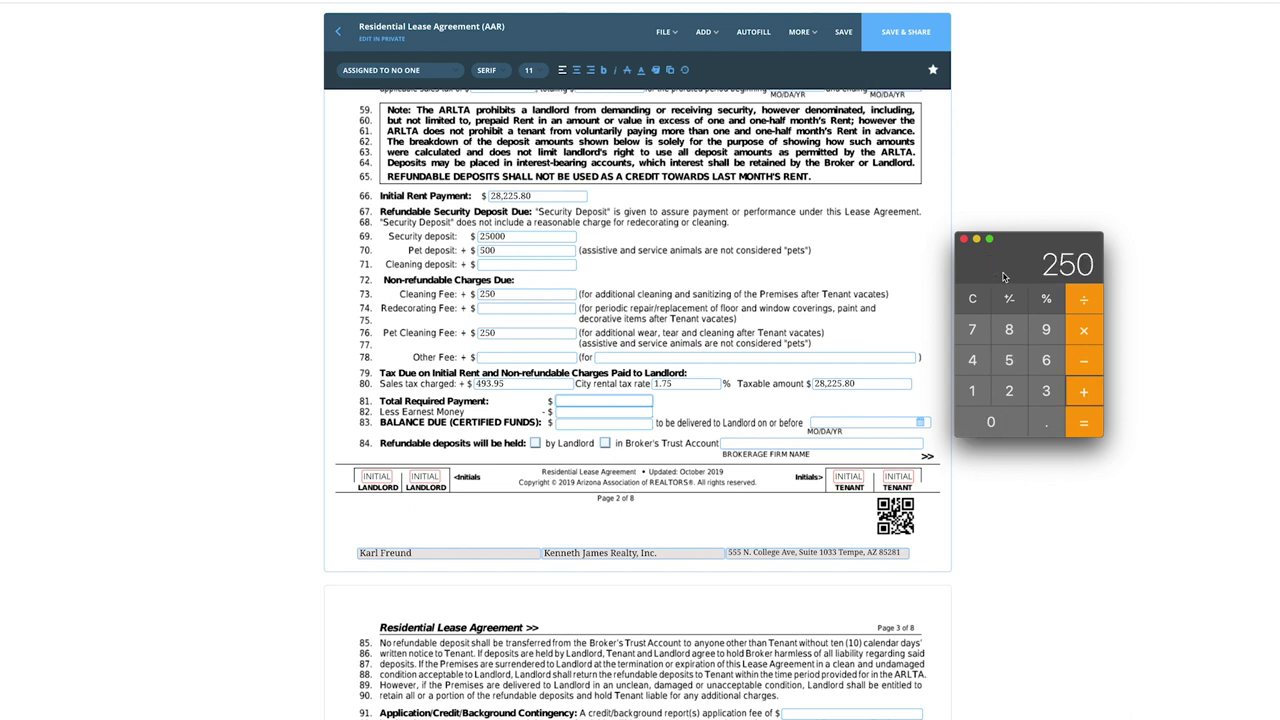
pyautogui.write('+493.')
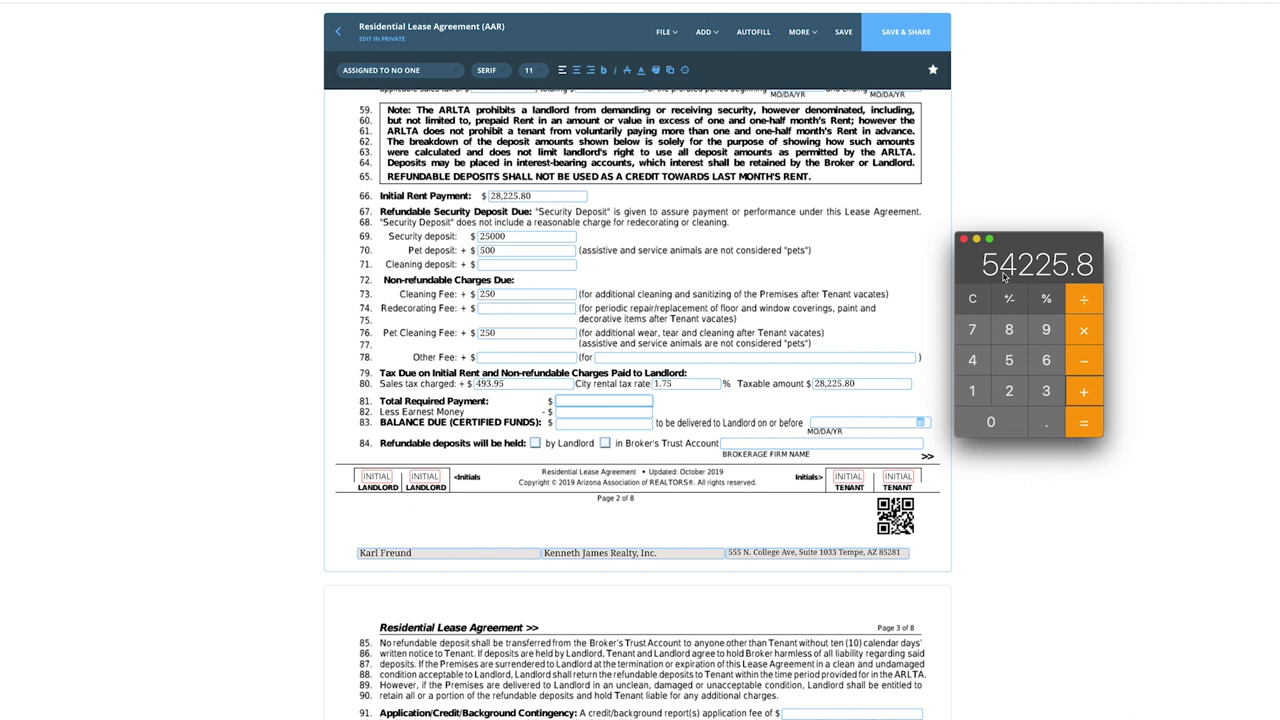
pyautogui.write('95')
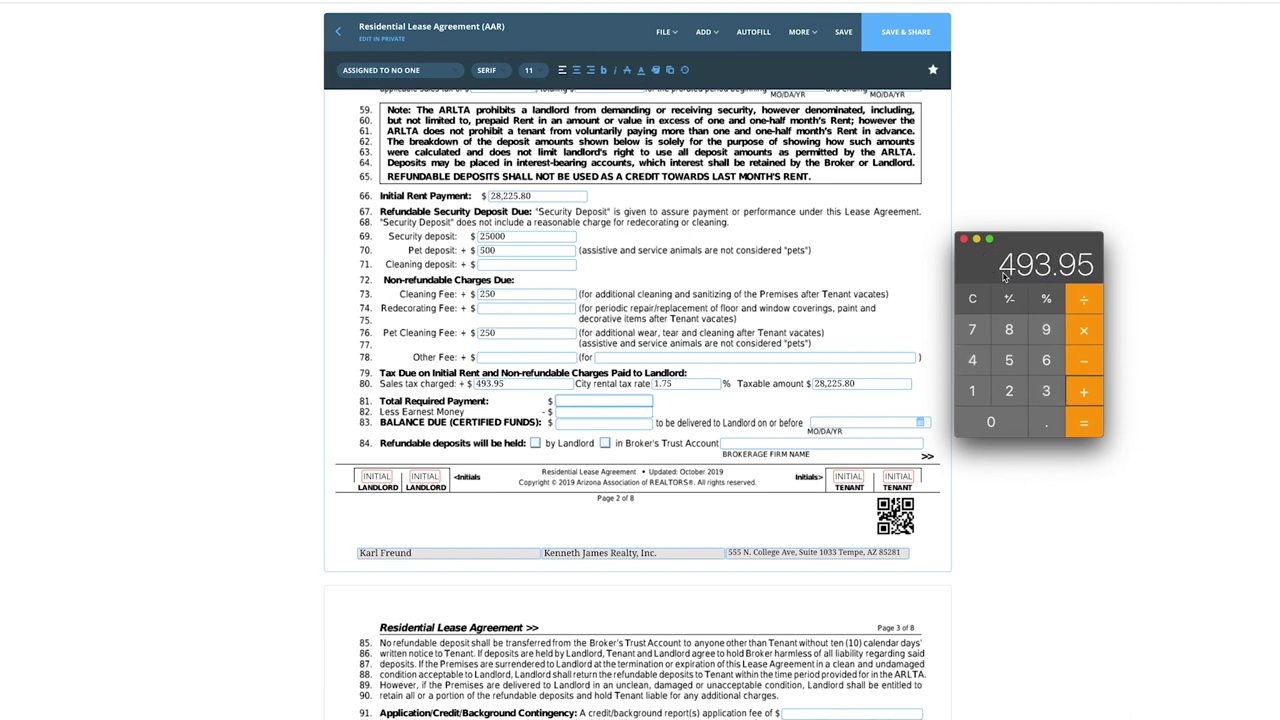
pyautogui.write('+')
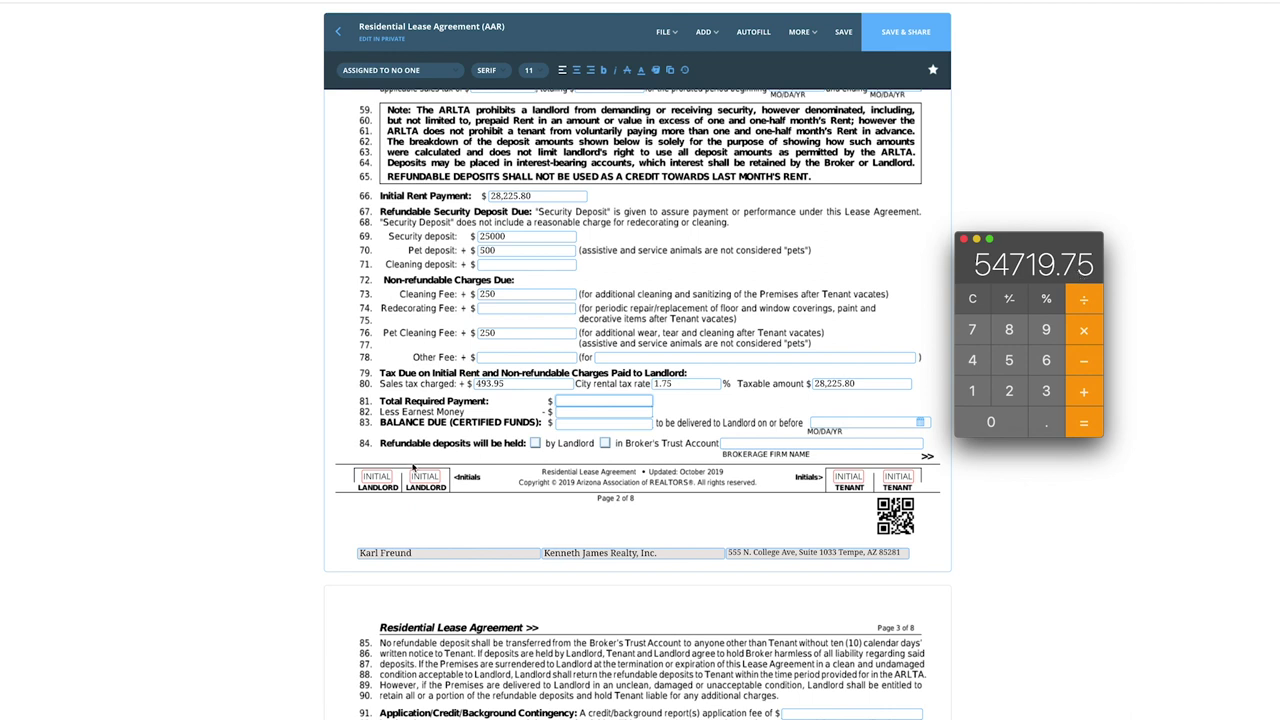
pyautogui.click(573, 402)
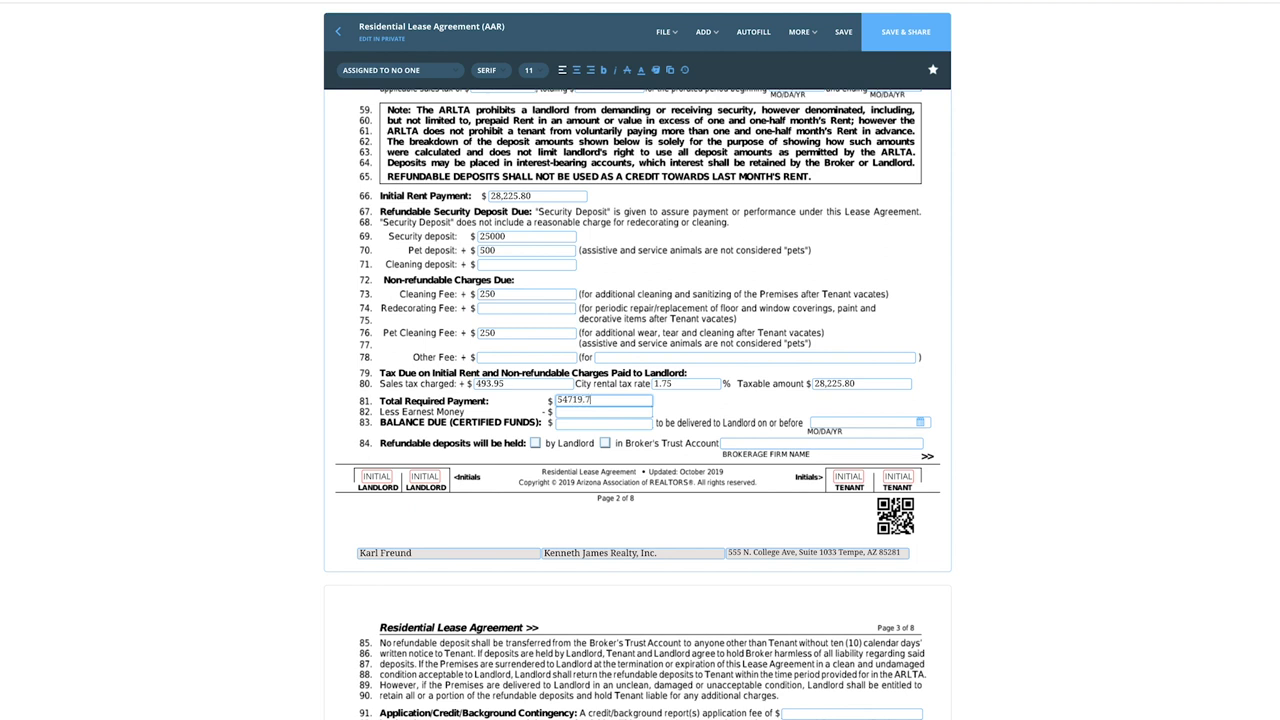
pyautogui.press('super+Tab')
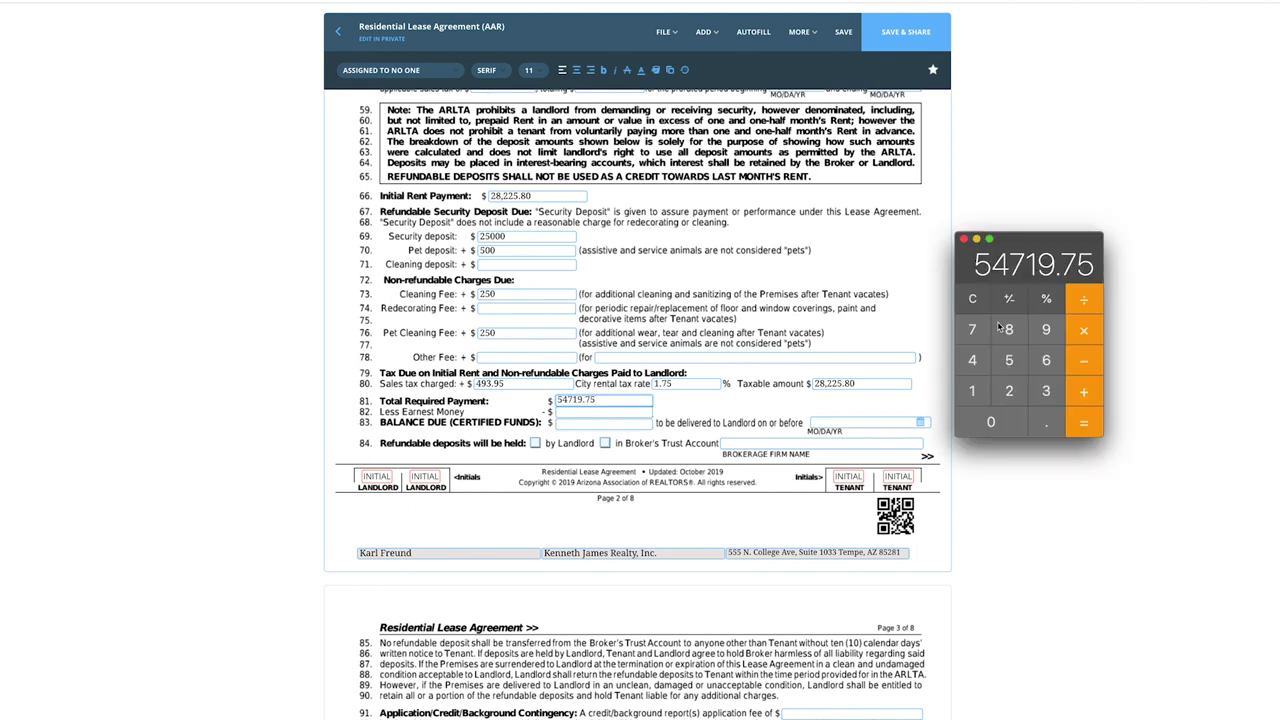
# Deduct 1000 earnest money, enter a 53719.75 balance due, and bring up the delivery-date calendar
pyautogui.click(560, 413)
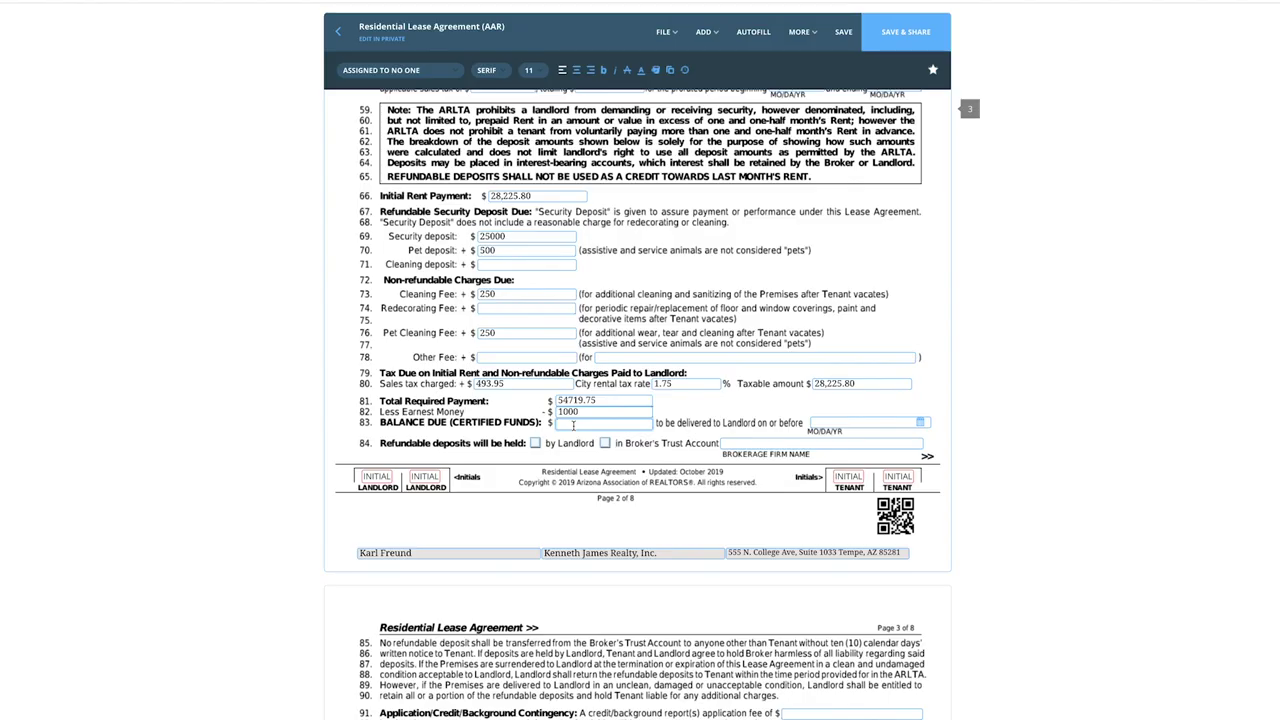
pyautogui.click(573, 425)
pyautogui.write('53719.75')
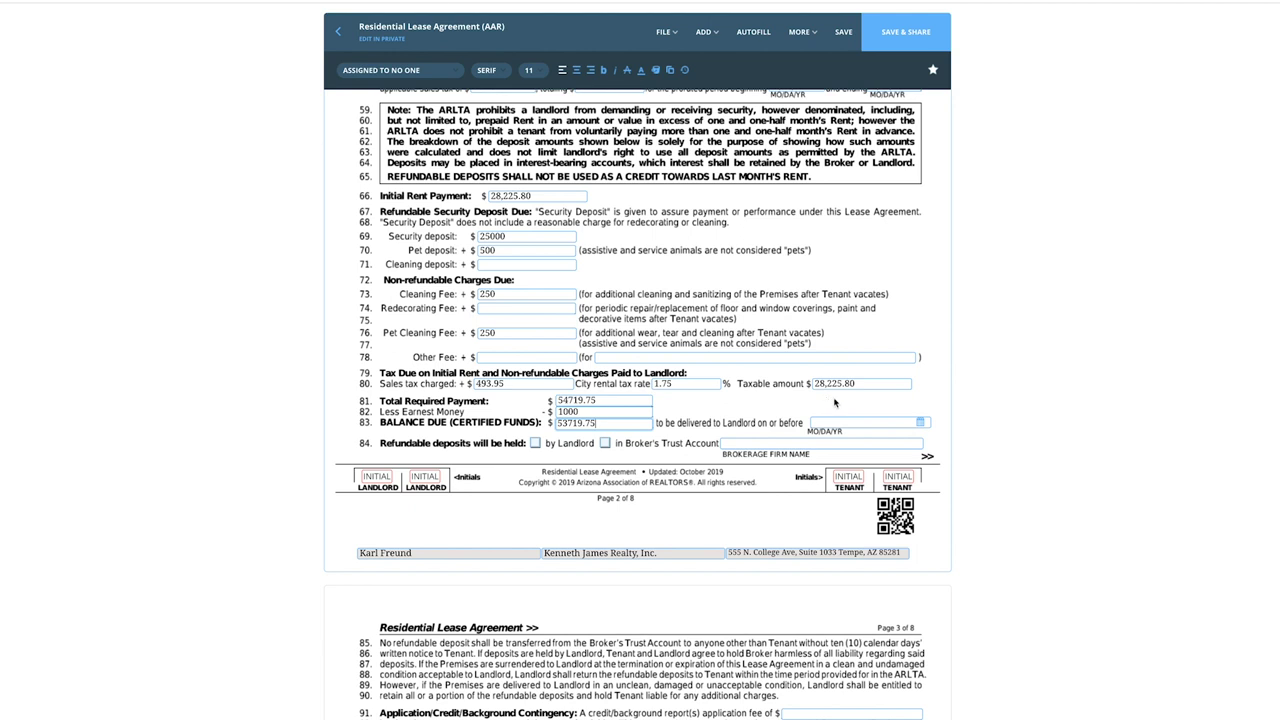
pyautogui.click(850, 423)
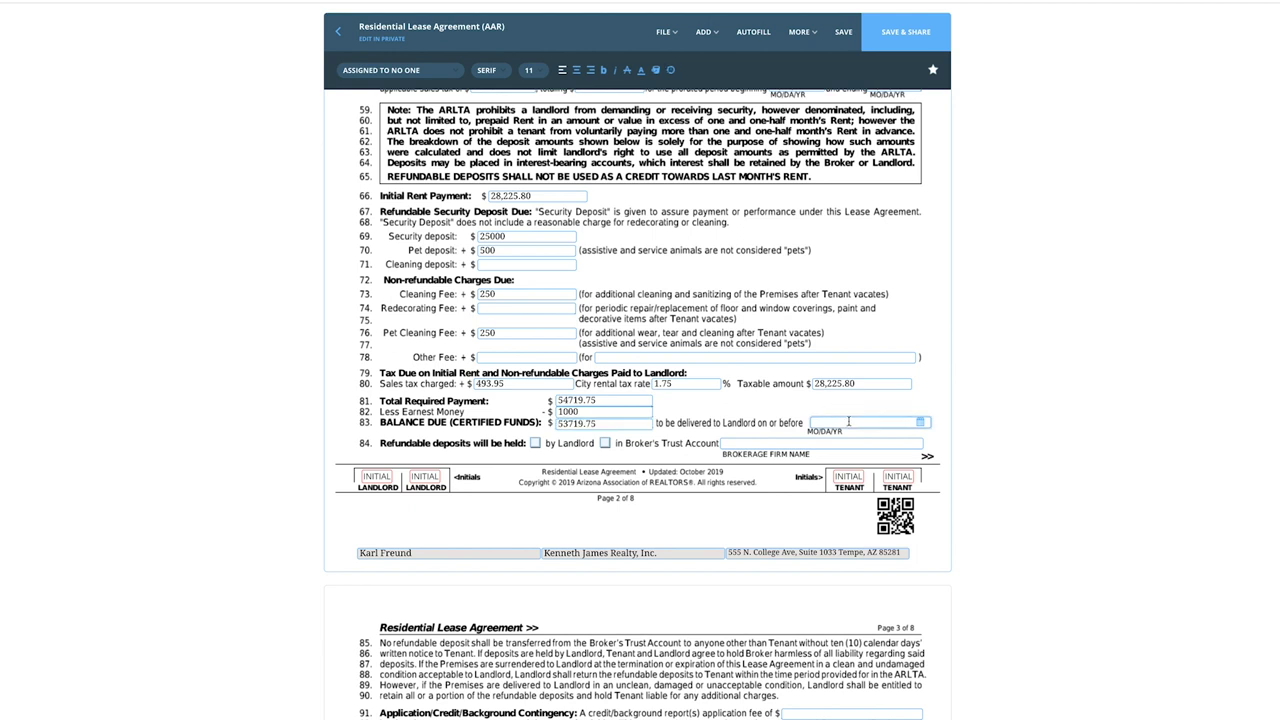